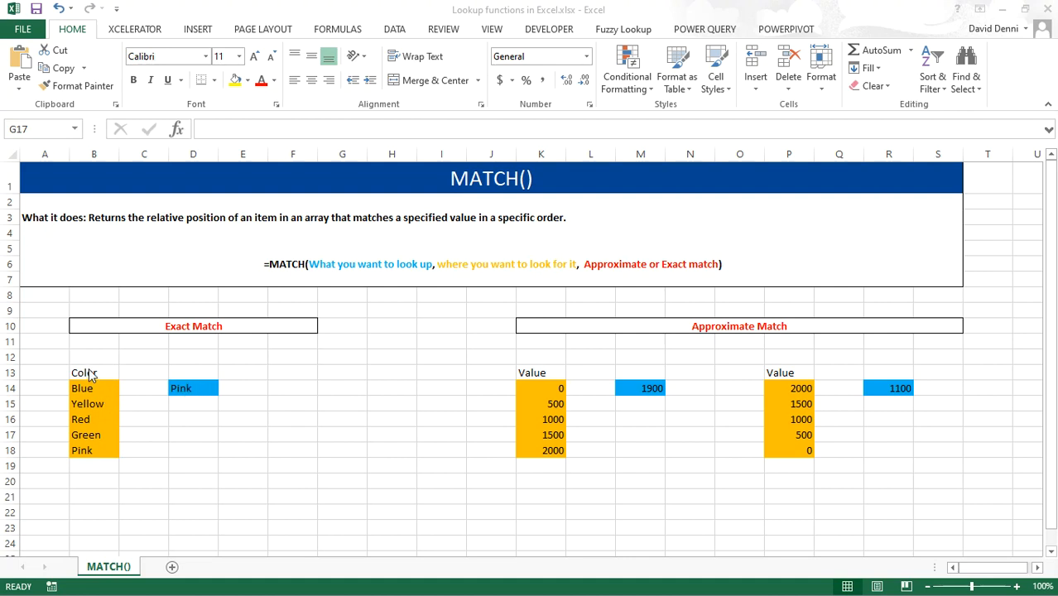
Enter =MATCH(D14,B14:B18,0) in E14 to find the exact-match position of the lookup color in the Color list.
click(249, 387)
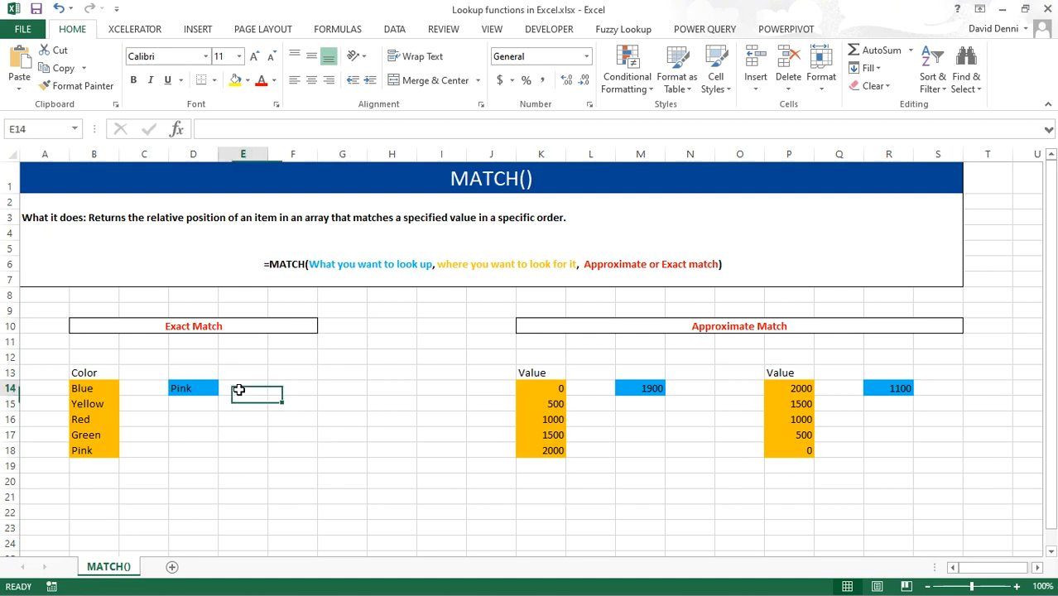
text(=)
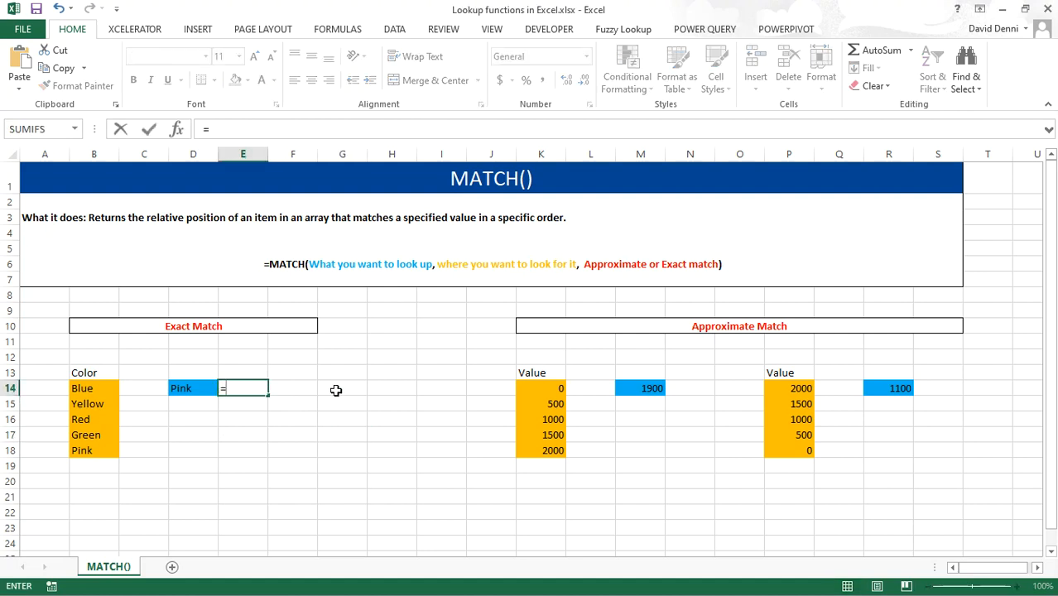
text(match)
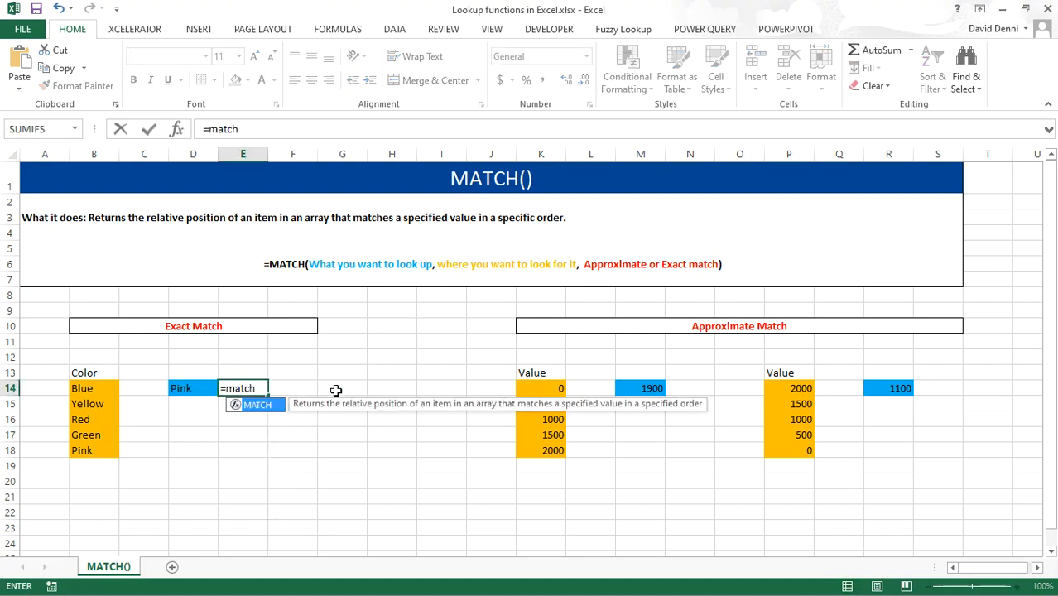
text(()
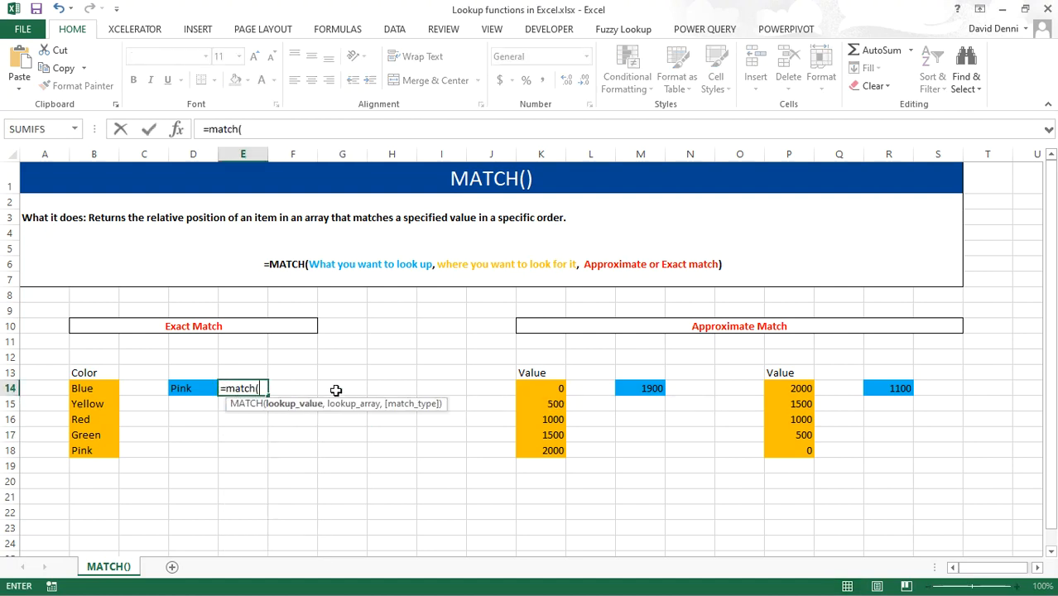
click(199, 389)
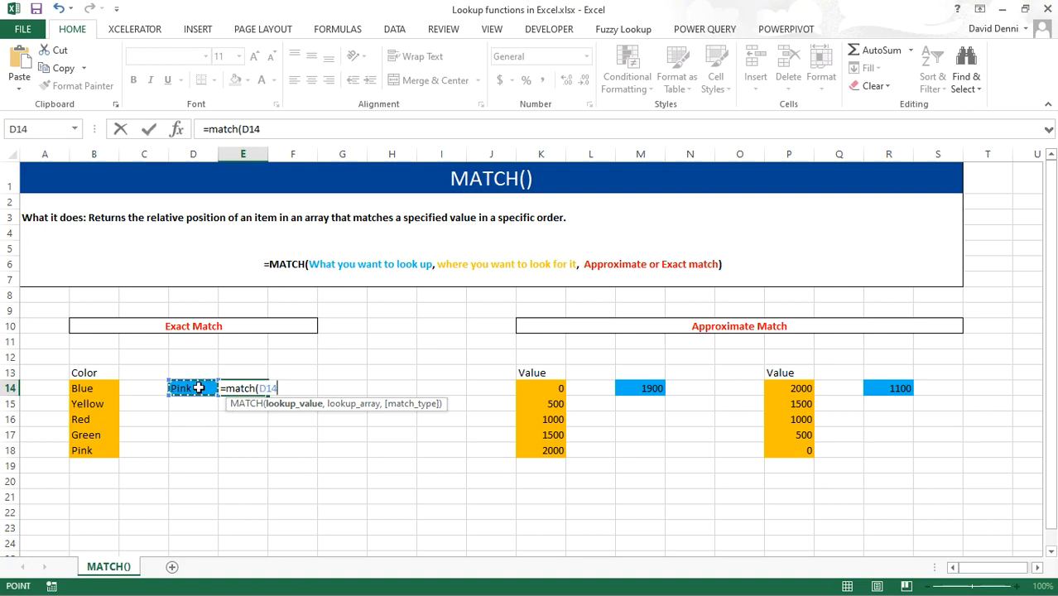
text(,)
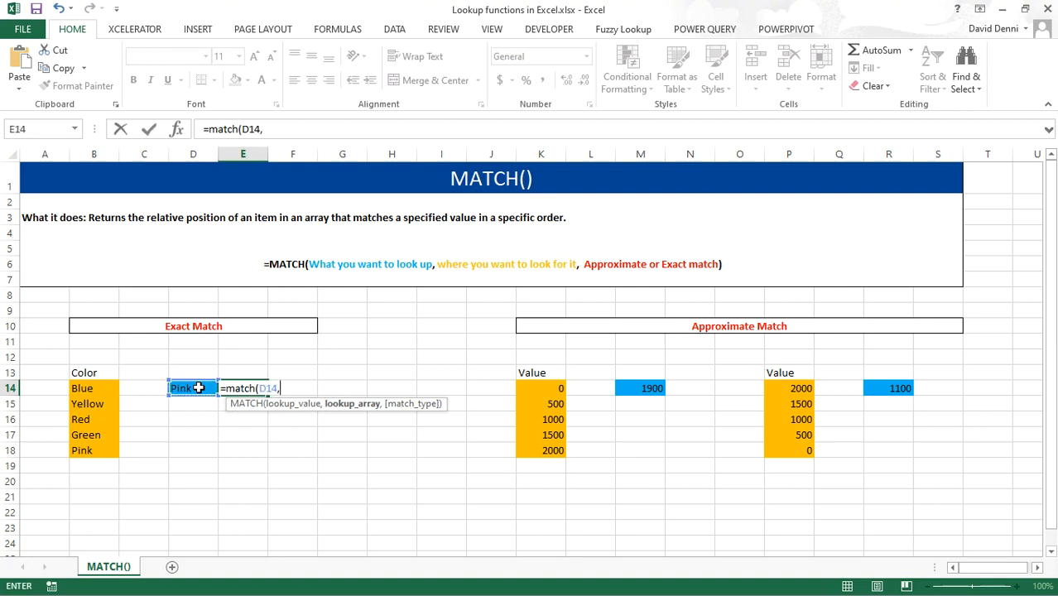
drag(92, 389, 95, 448)
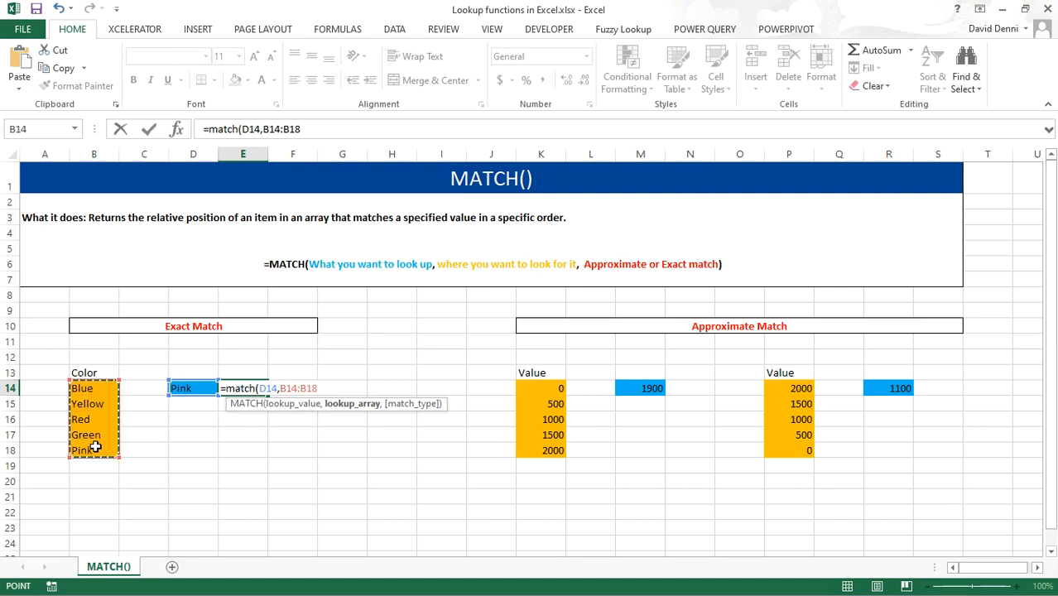
text(,)
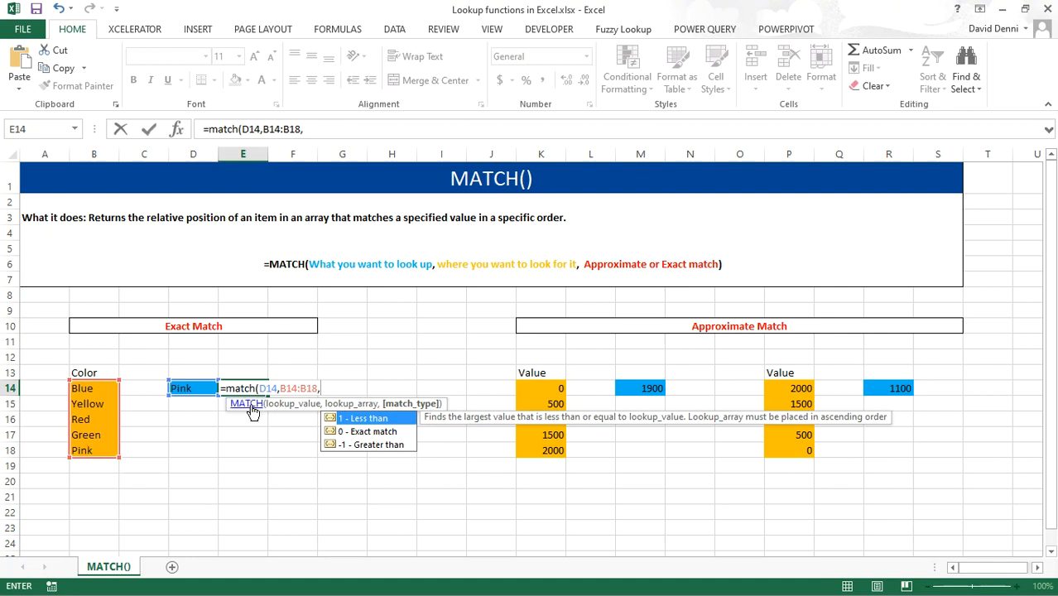
text(0))
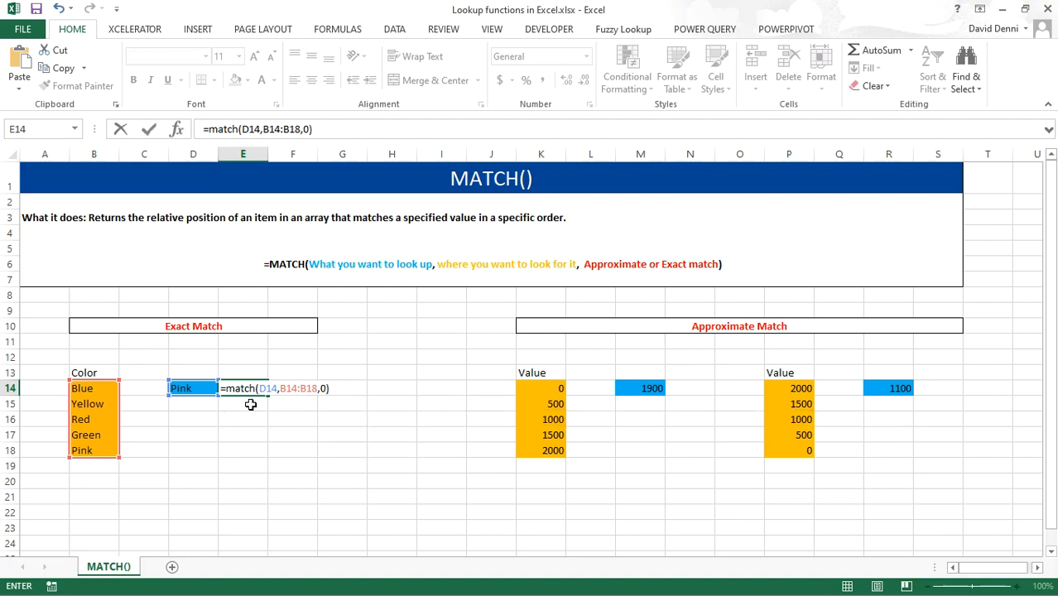
key(Return)
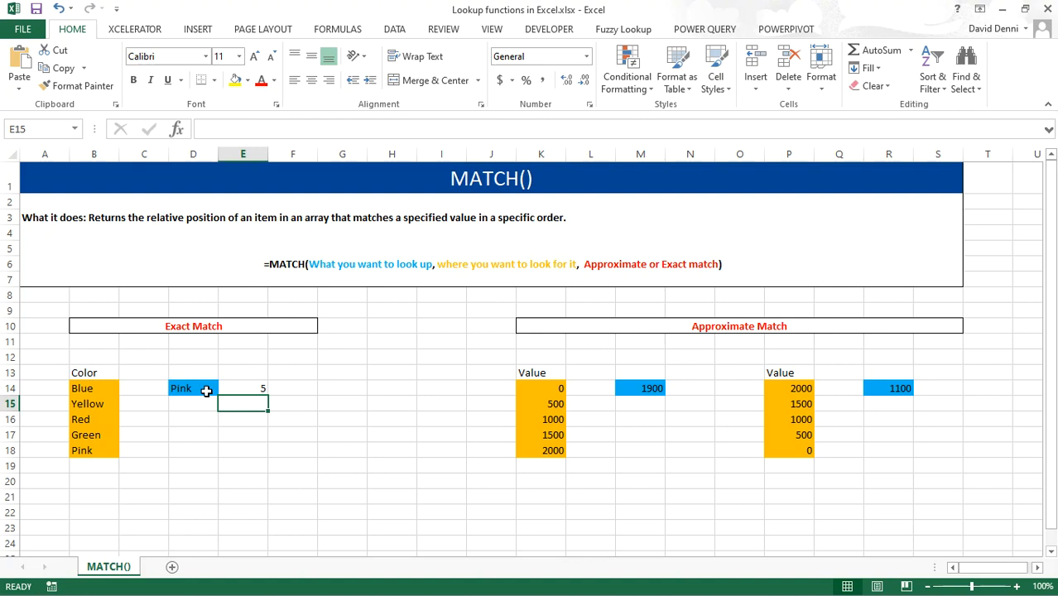
Go through the Color list cell by cell from B14 to B18 to check the position of Pink.
click(98, 391)
key(Down)
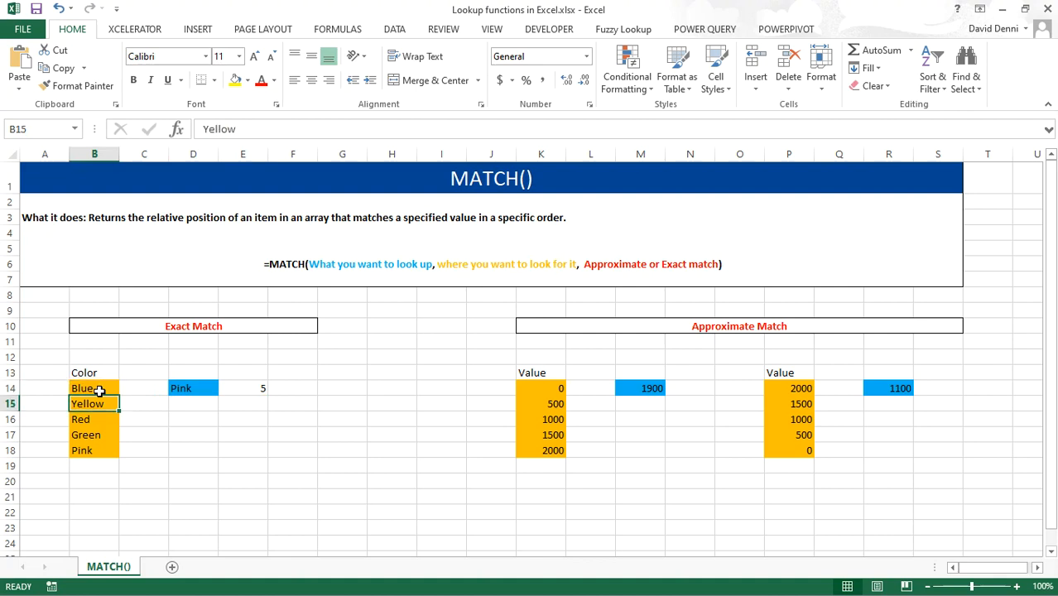
key(Down)
key(Down)
key(Down)
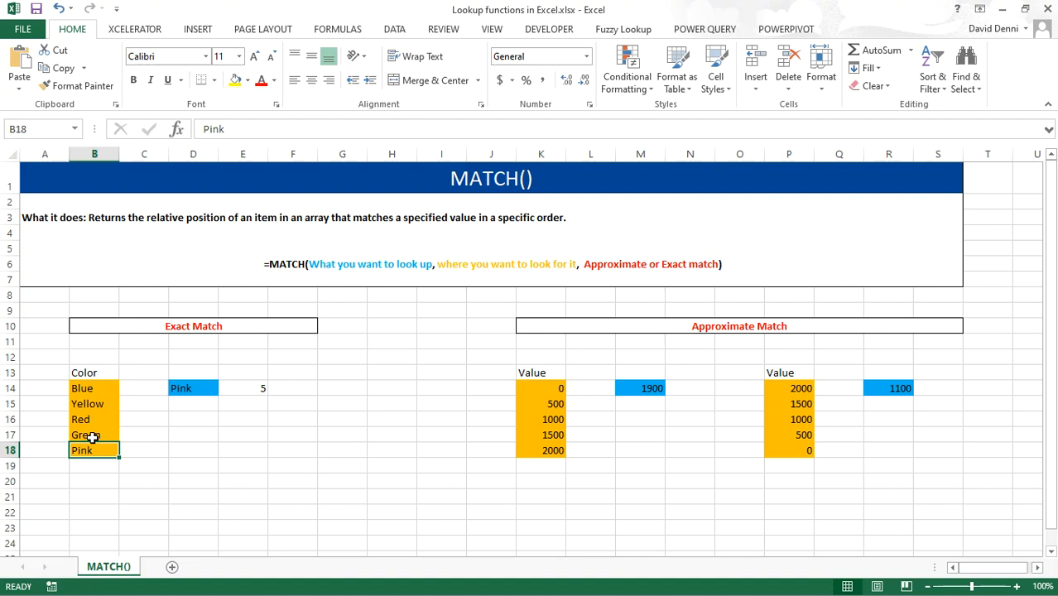
Set the exact-match lookup color in D14 to Red.
click(187, 384)
text(Red)
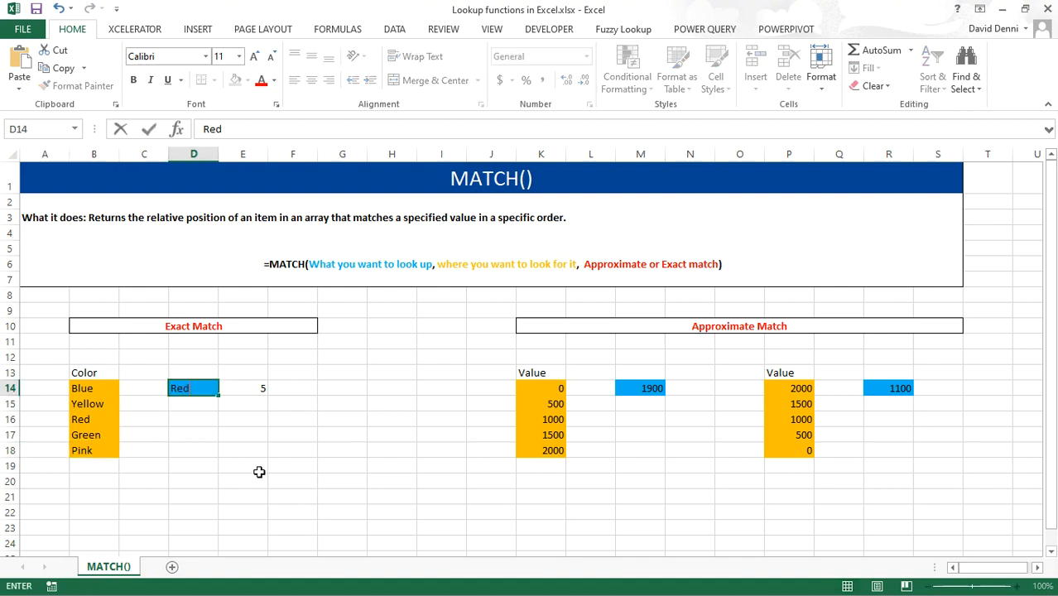
key(Return)
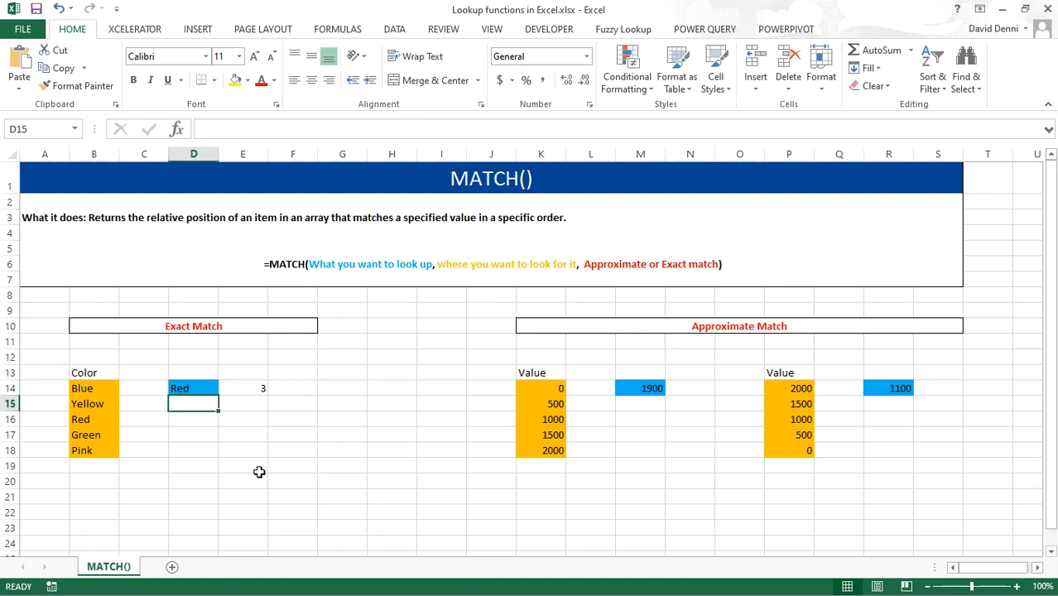
Change the exact-match lookup color in D14 to green.
key(Up)
text(green)
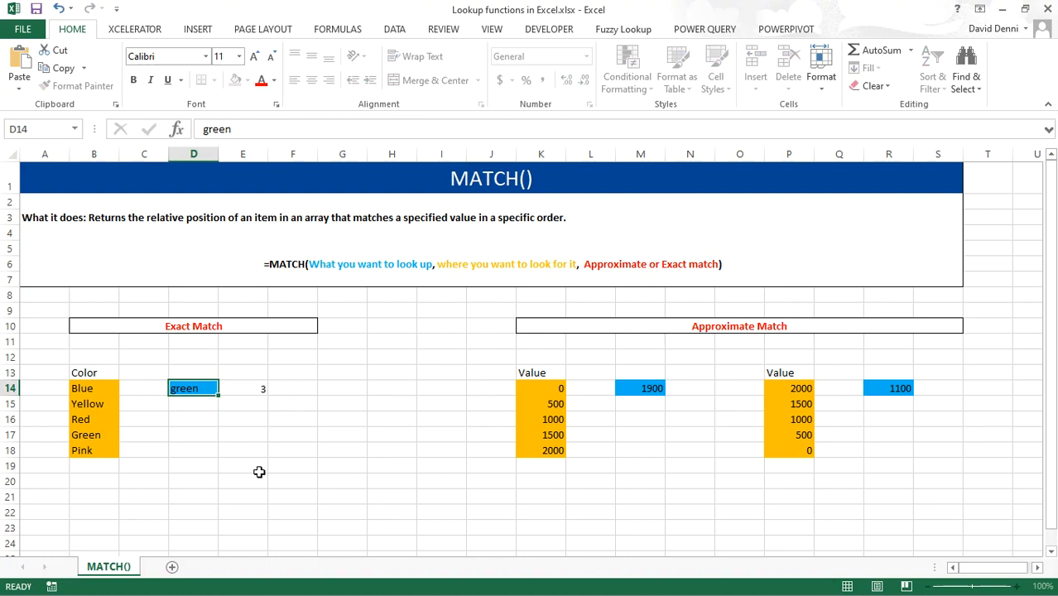
key(Return)
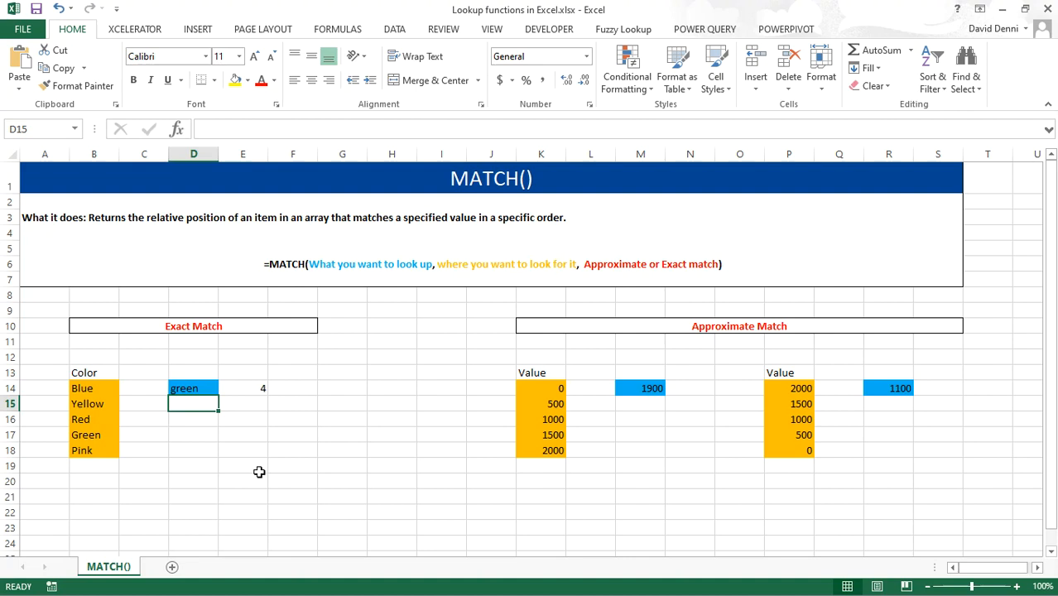
Locate Green in the Color list at B17 to check its position against the match result.
key(Up)
key(Down)
key(Left)
key(Left)
key(Down)
key(Down)
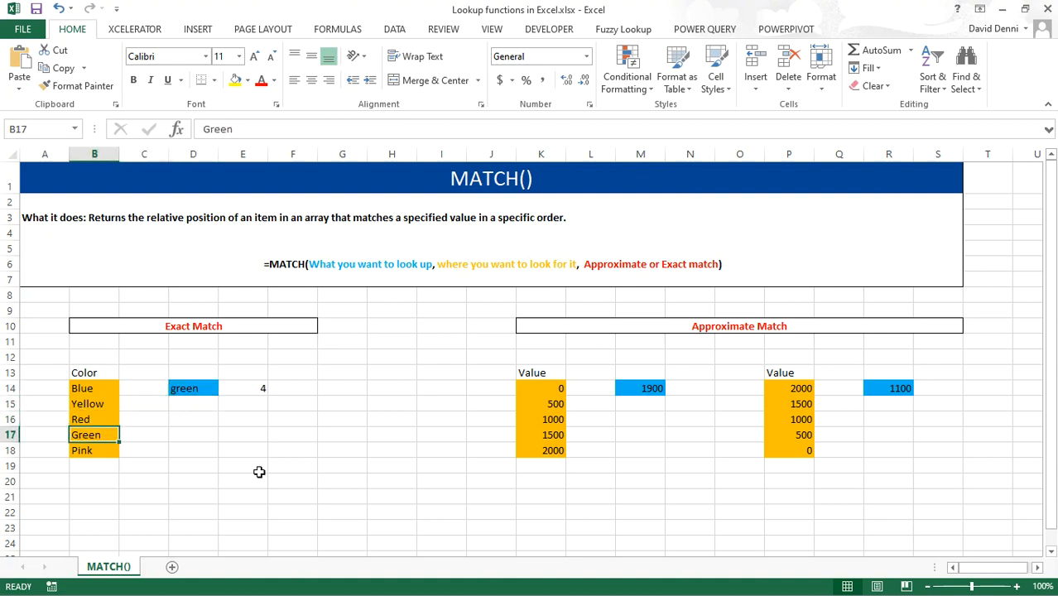
Try black, a color missing from the list, as the lookup value in D14 and undo that entry.
key(Up)
key(Right)
key(Right)
key(Right)
key(Up)
key(Up)
key(Left)
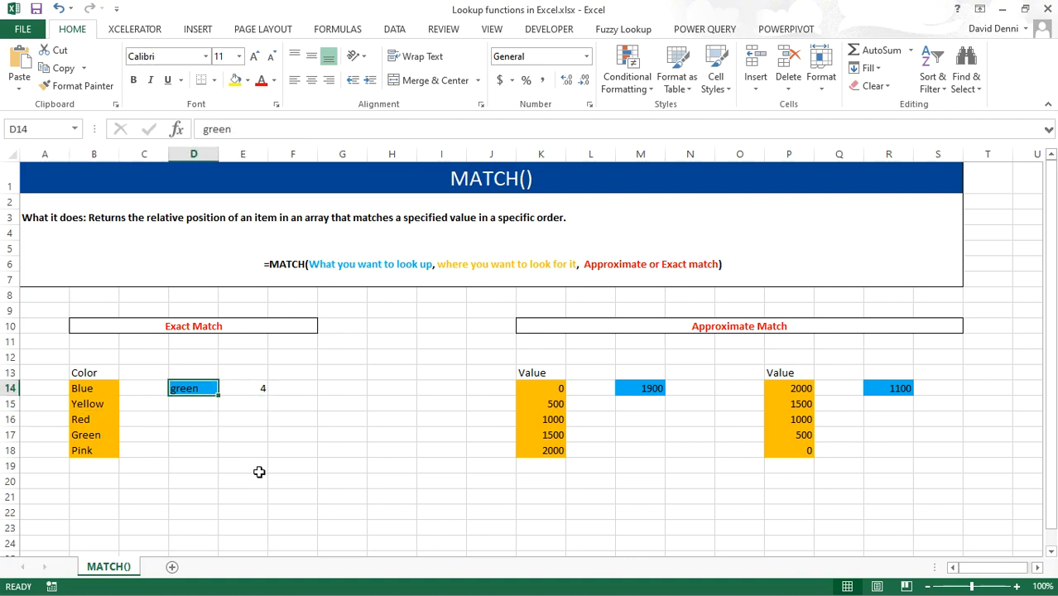
text(black)
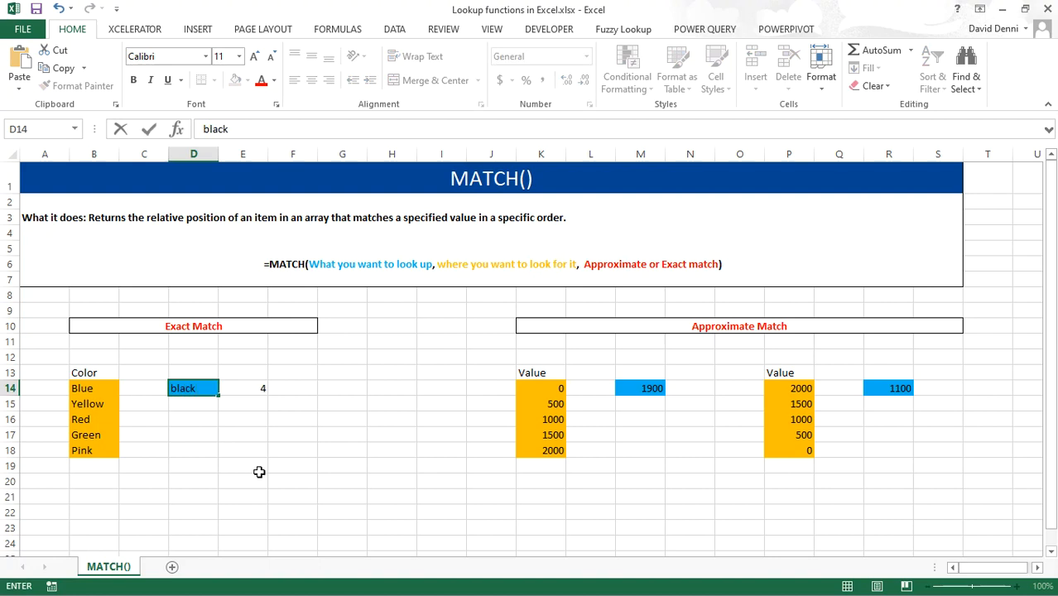
key(Return)
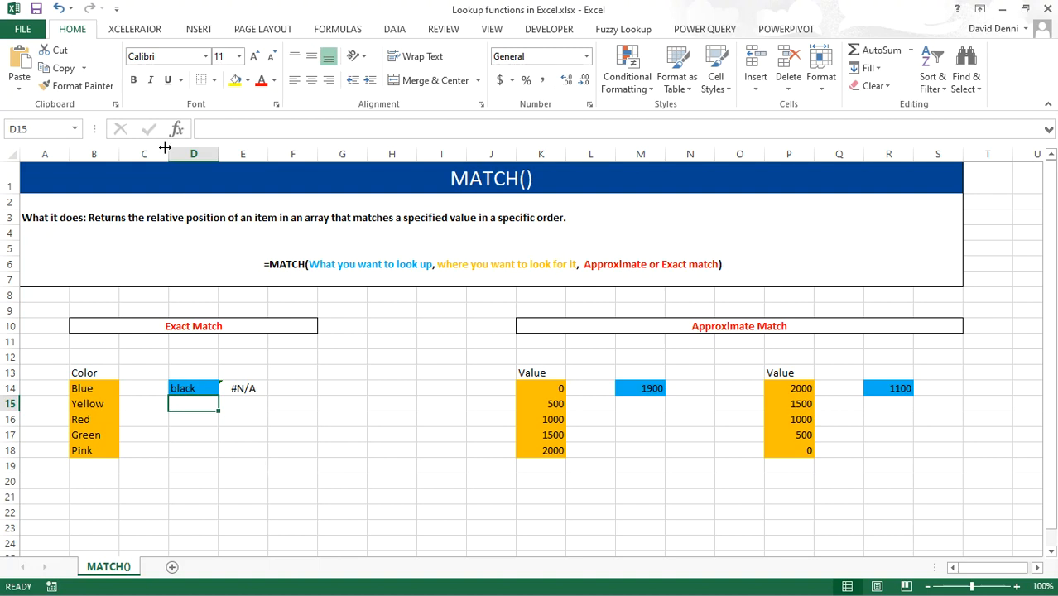
click(58, 9)
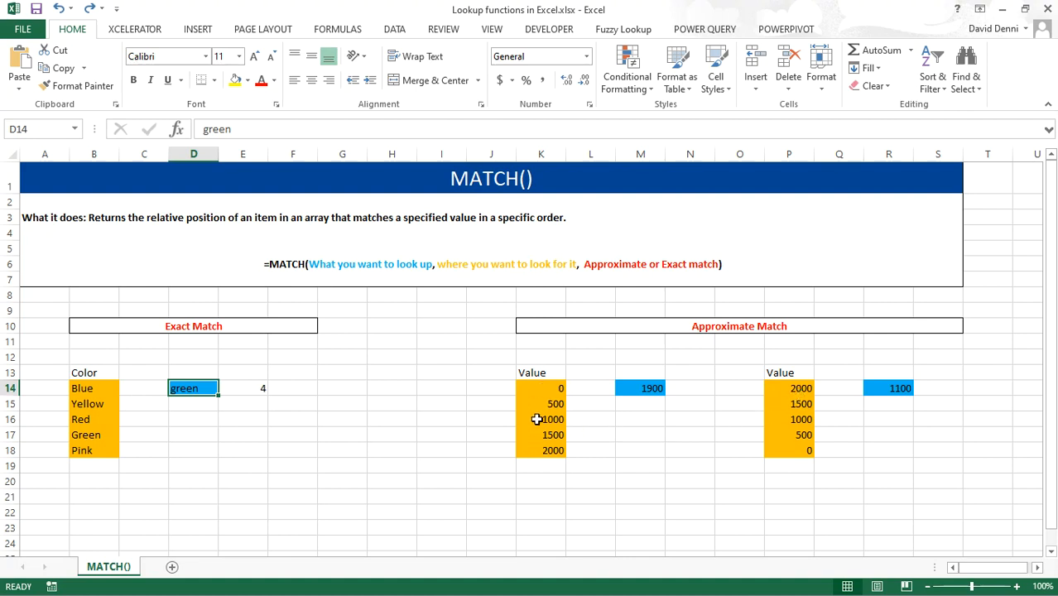
Enter =MATCH(M14,K14:K18,1) in N14 to find the less-than approximate match in the ascending value list.
click(640, 389)
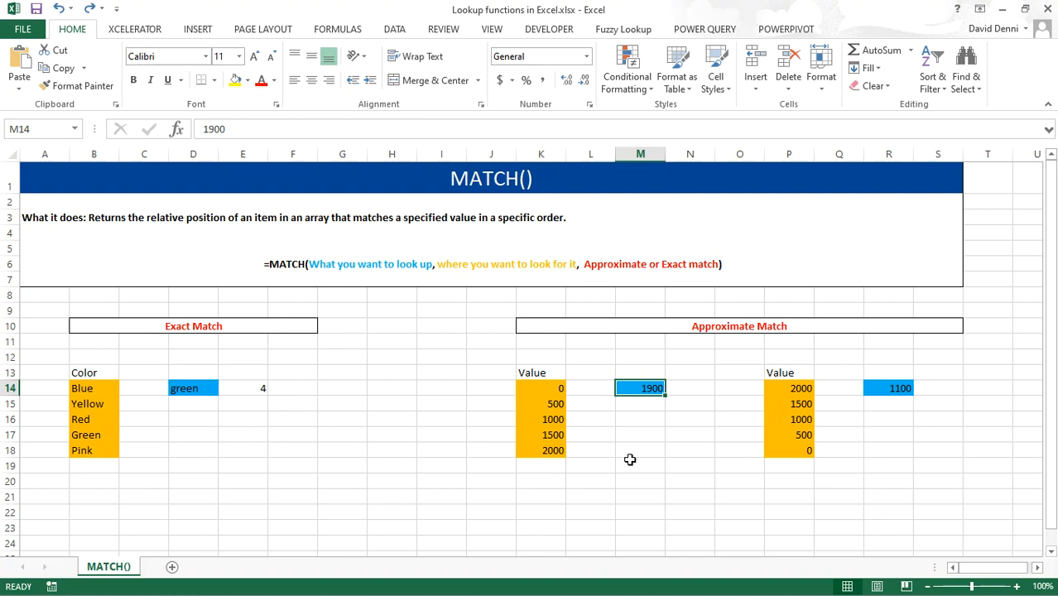
click(684, 388)
text(=)
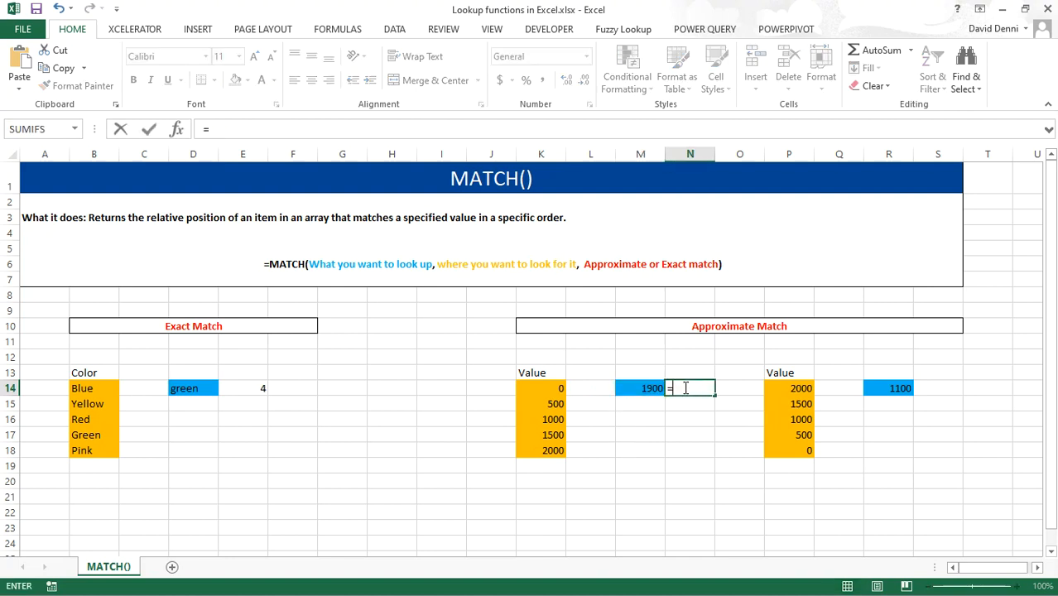
text(match()
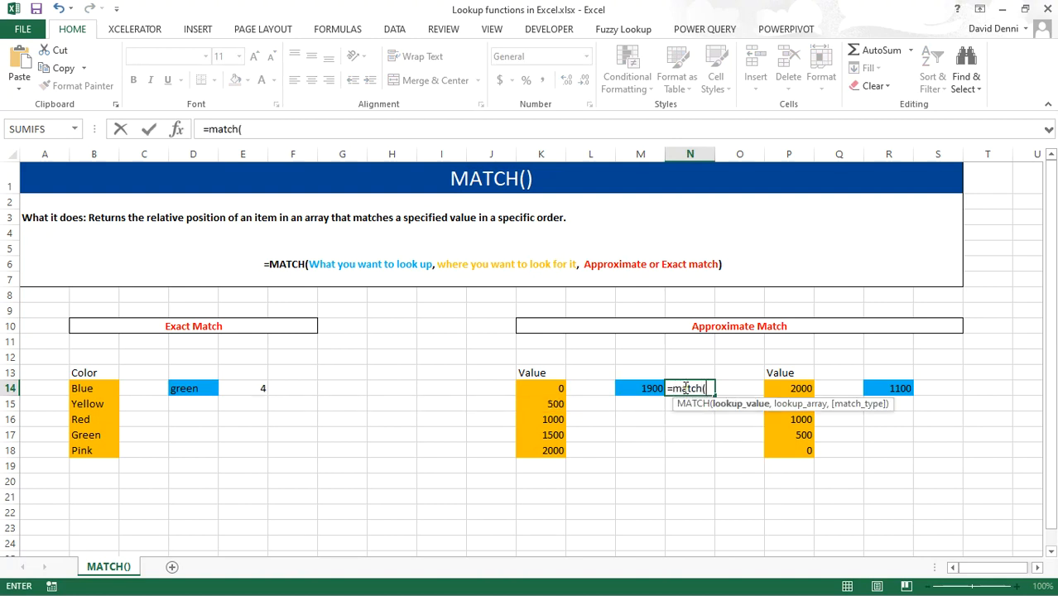
click(623, 388)
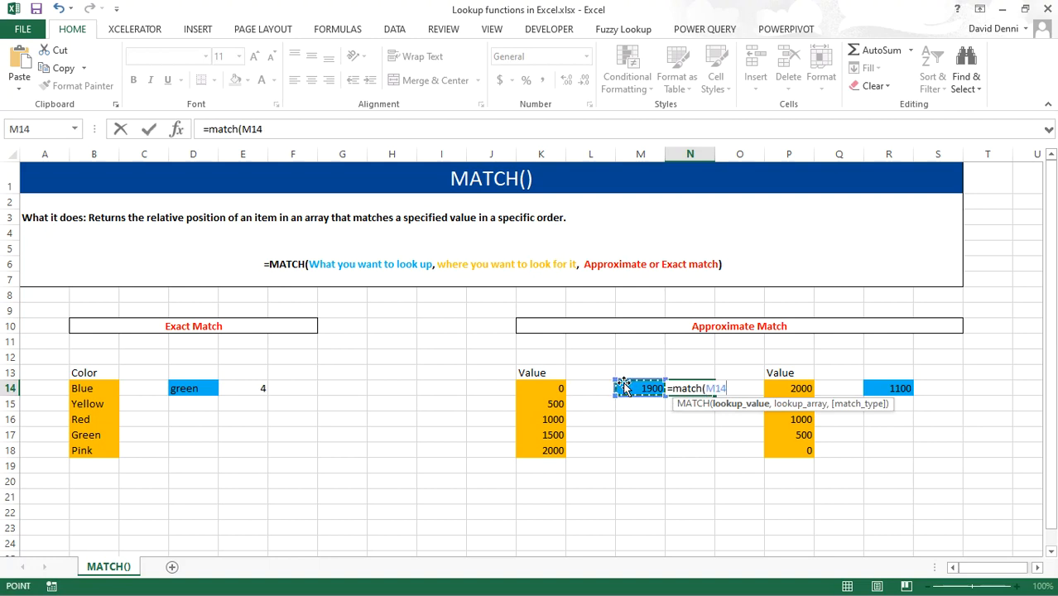
text(,)
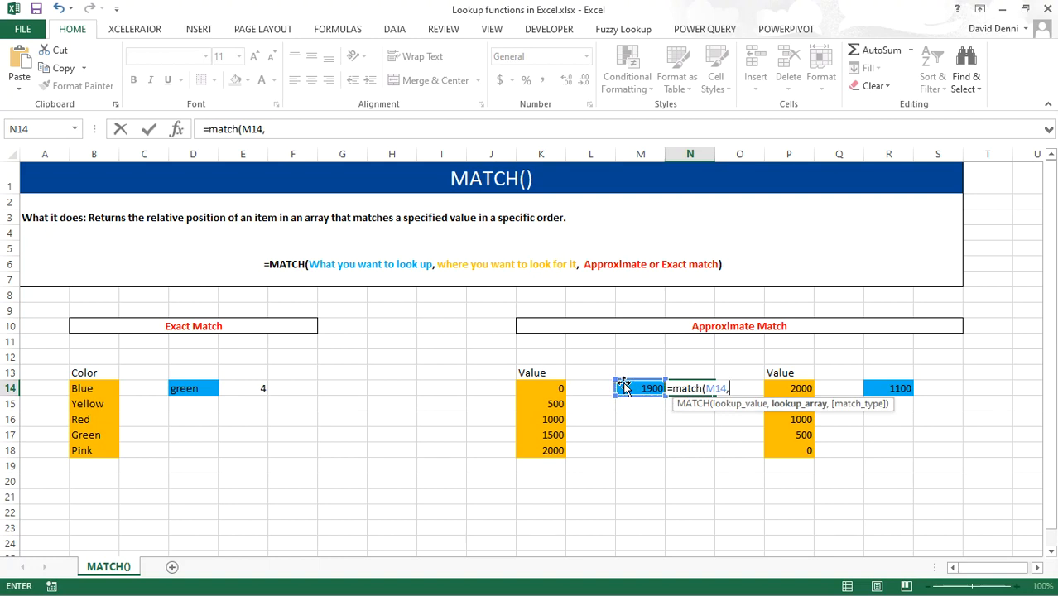
drag(529, 389, 538, 448)
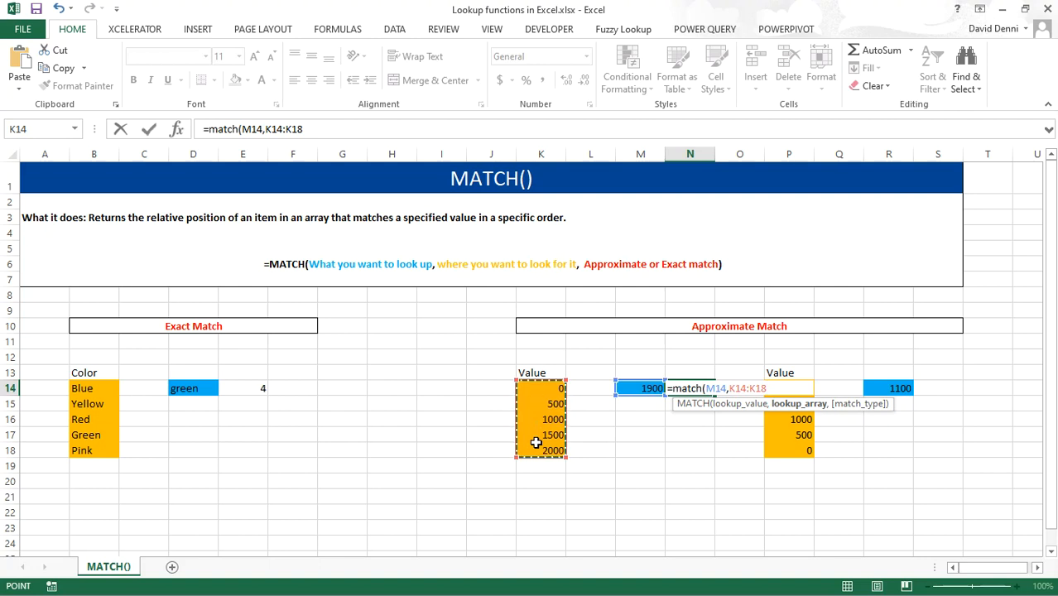
text(,)
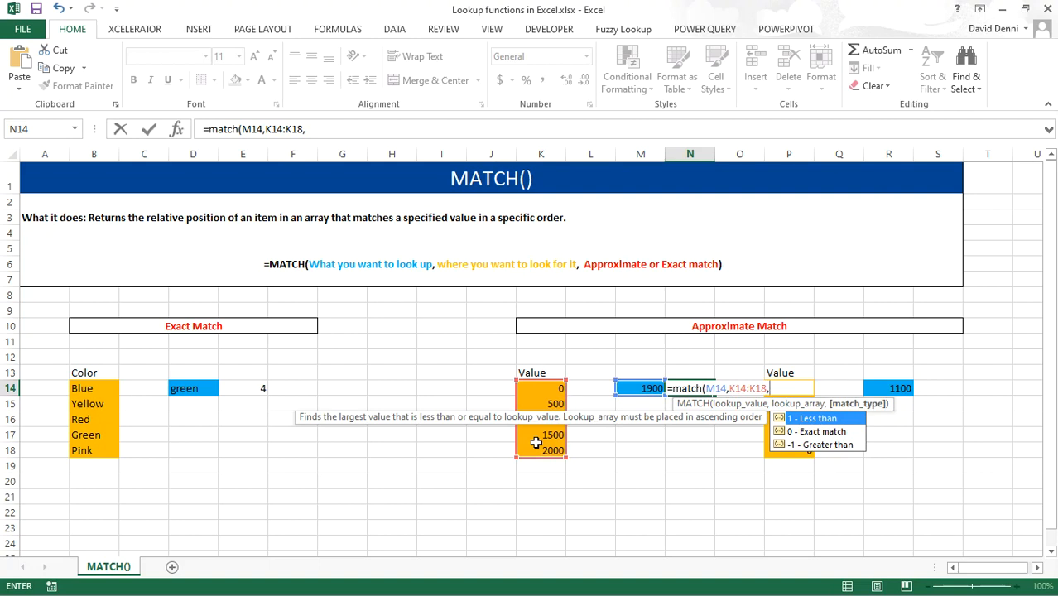
text(1))
key(Return)
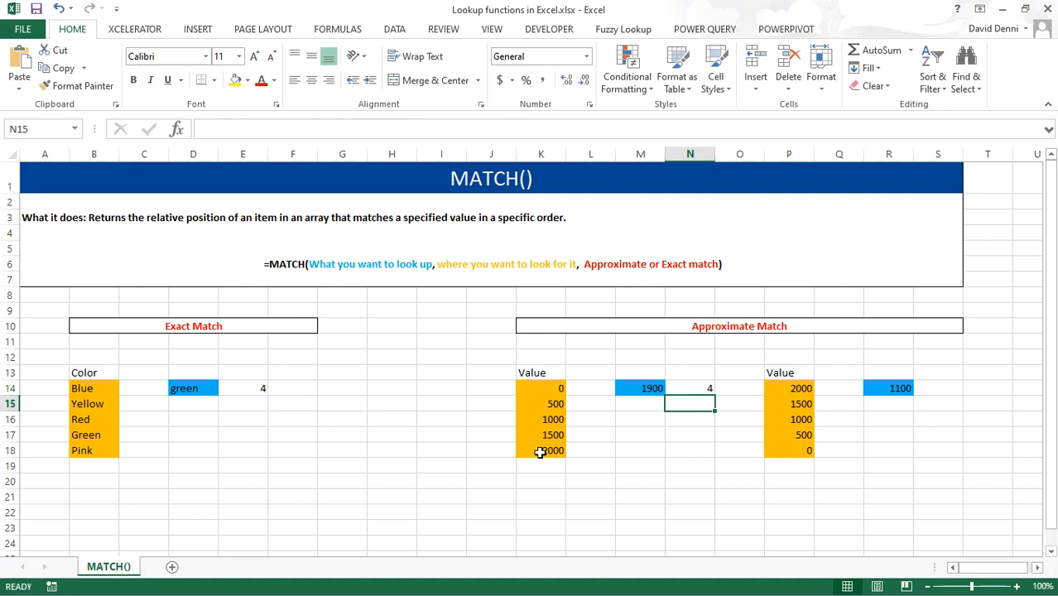
Examine the ascending values in K14:K18 around the lookup value and compare them with the formula result in N14.
click(541, 434)
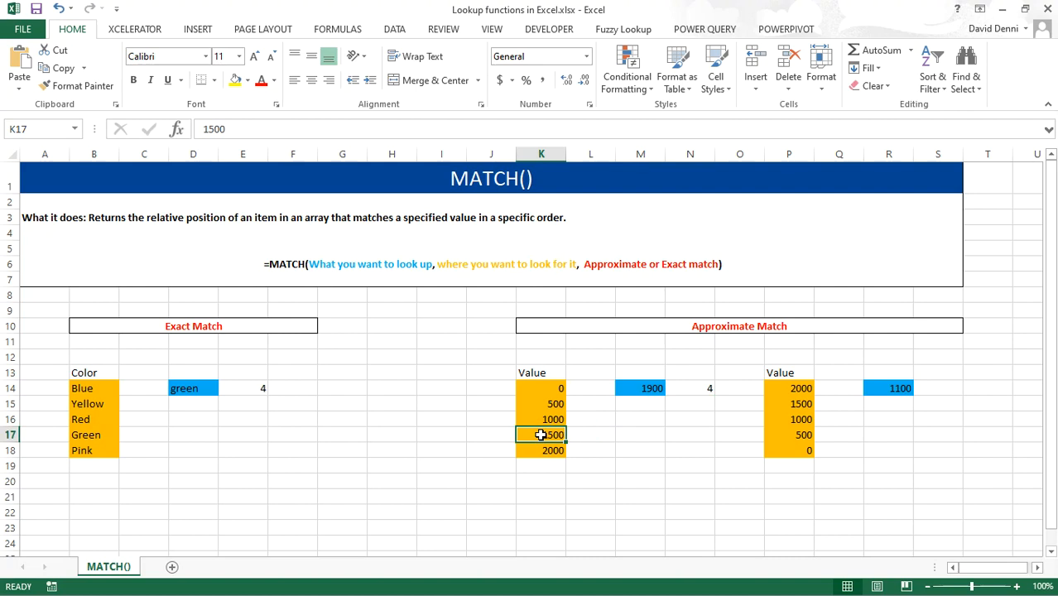
click(553, 451)
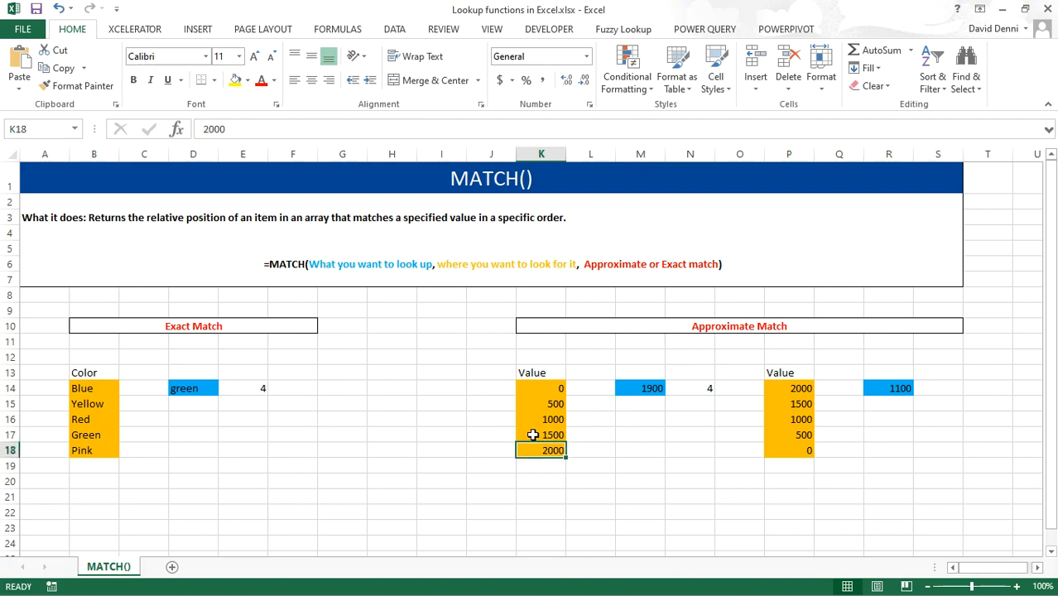
click(533, 435)
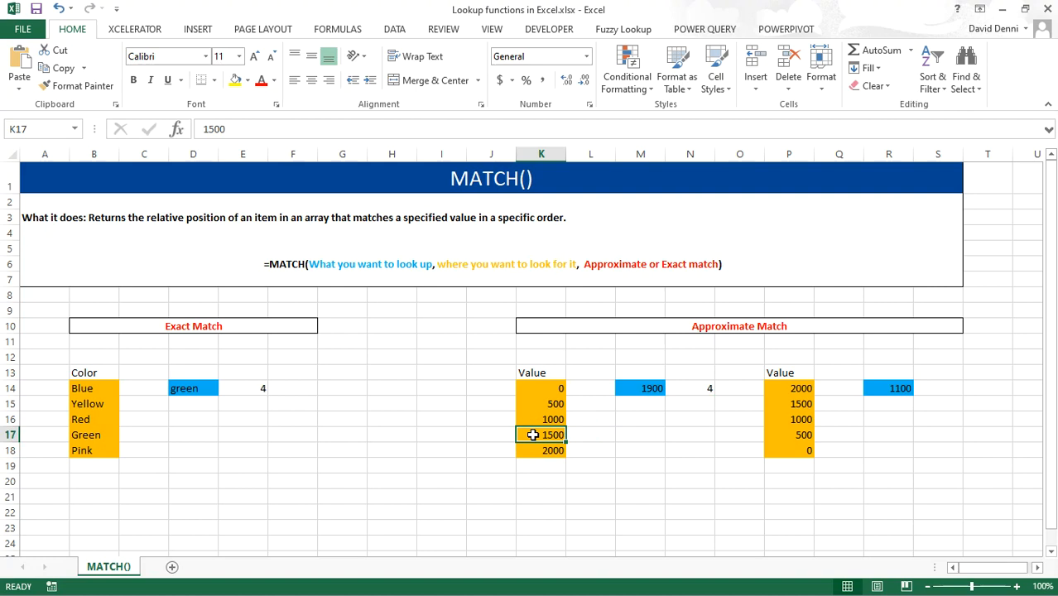
click(535, 388)
click(536, 404)
click(538, 419)
click(536, 435)
click(686, 388)
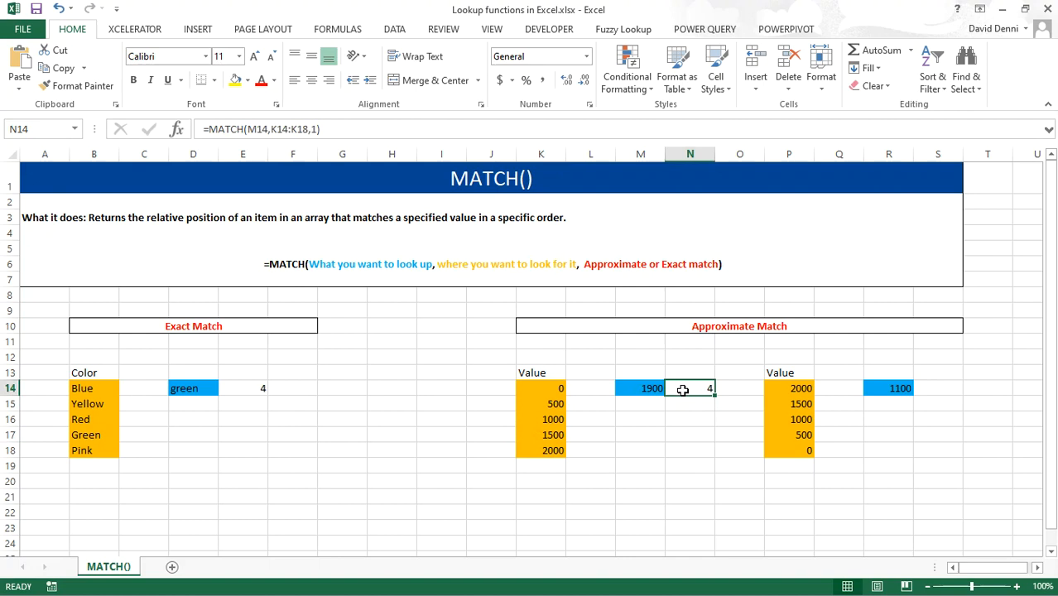
Set the approximate-match lookup value in M14 to 600.
click(652, 389)
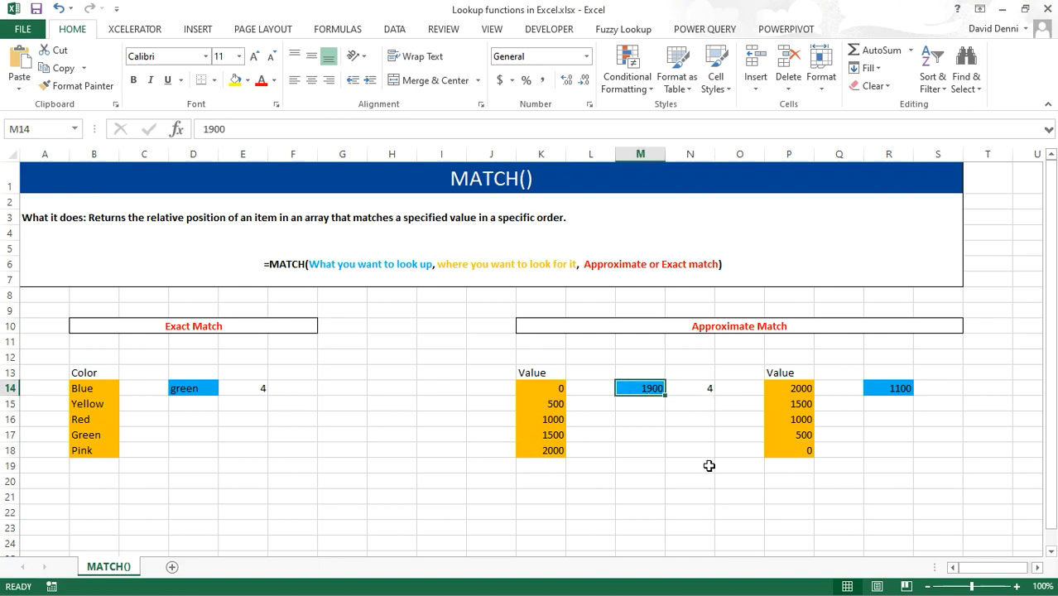
text(600)
key(Return)
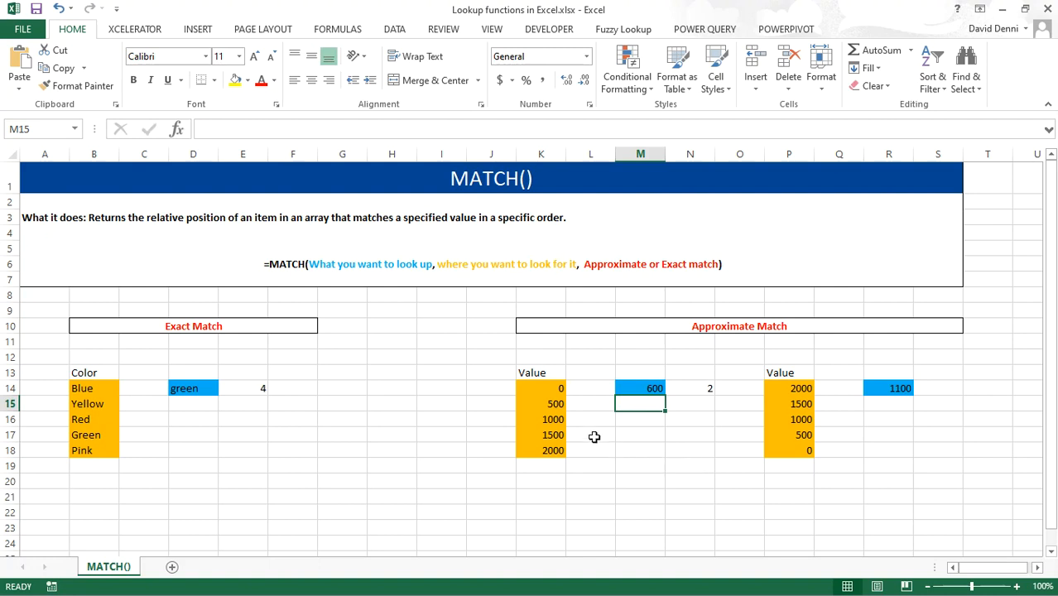
Compare the 500 and 1000 entries in the ascending value list with the MATCH formula in N14.
click(554, 403)
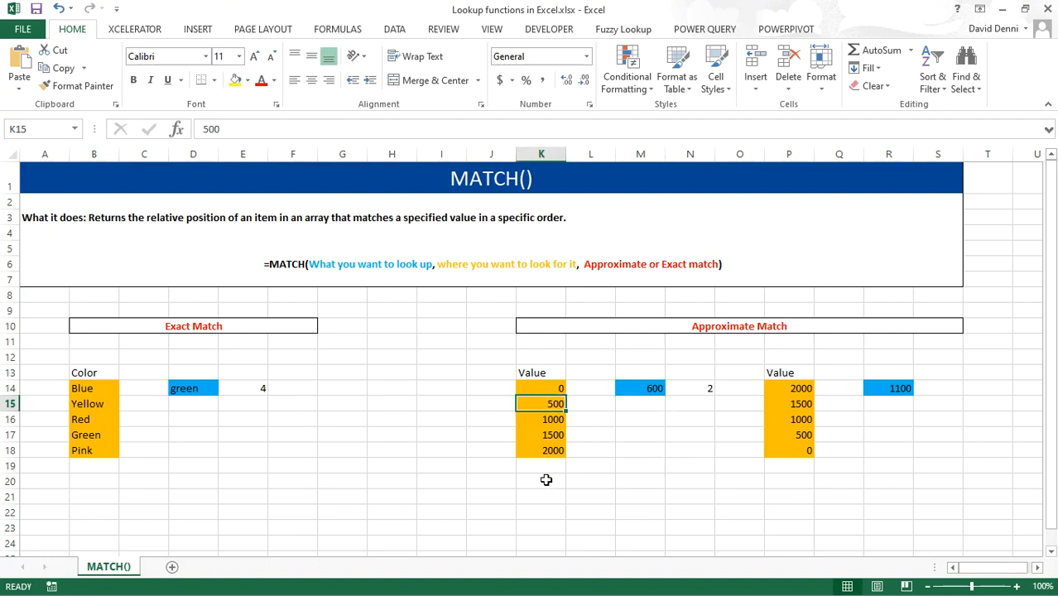
click(552, 420)
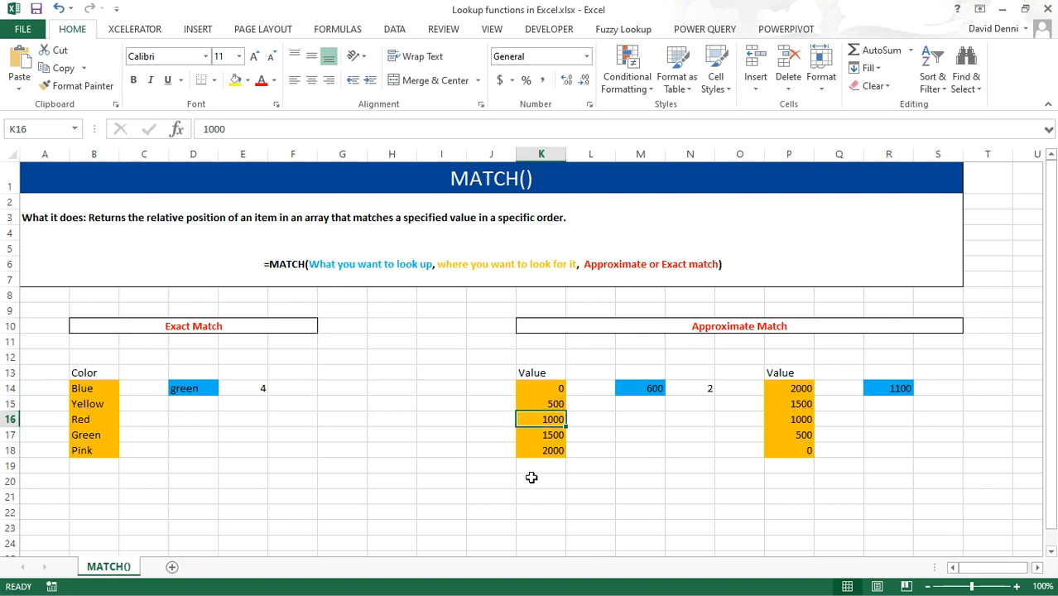
click(546, 403)
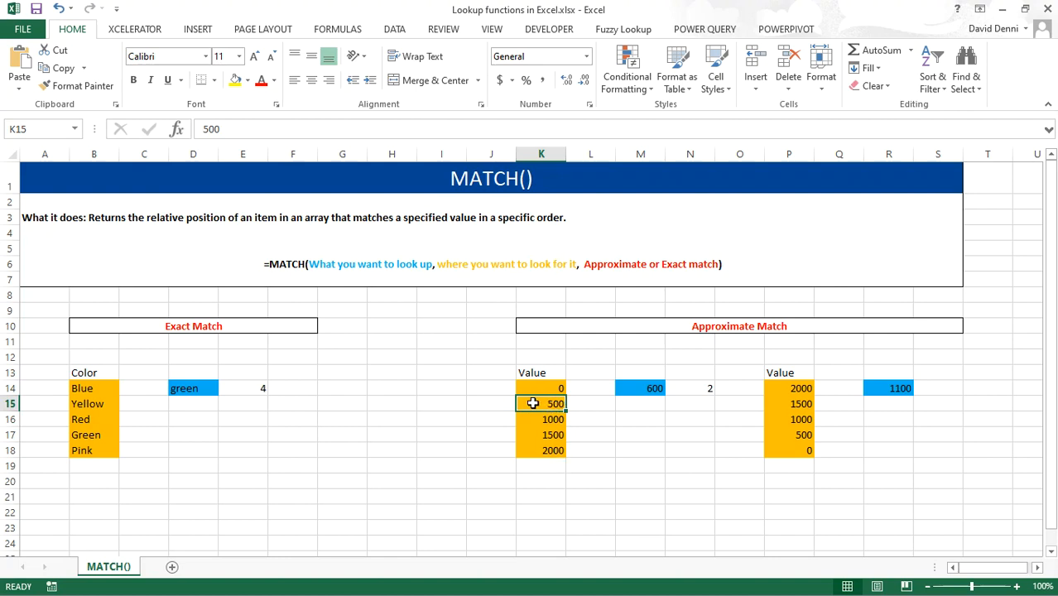
click(685, 390)
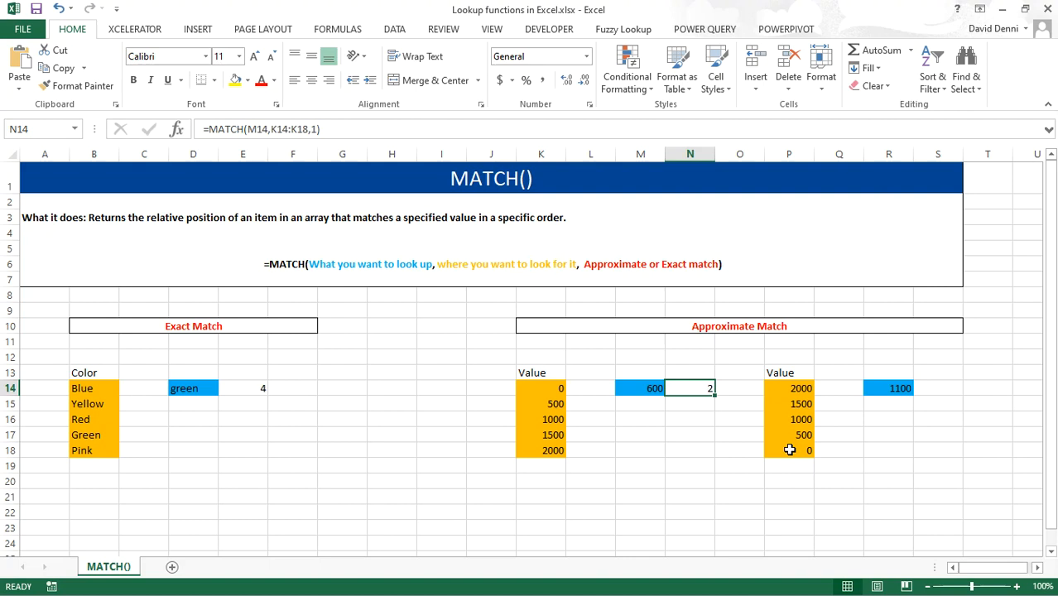
Enter =MATCH(R14,P14:P18,-1) in S14 to find the greater-than approximate match in the descending value list.
click(944, 386)
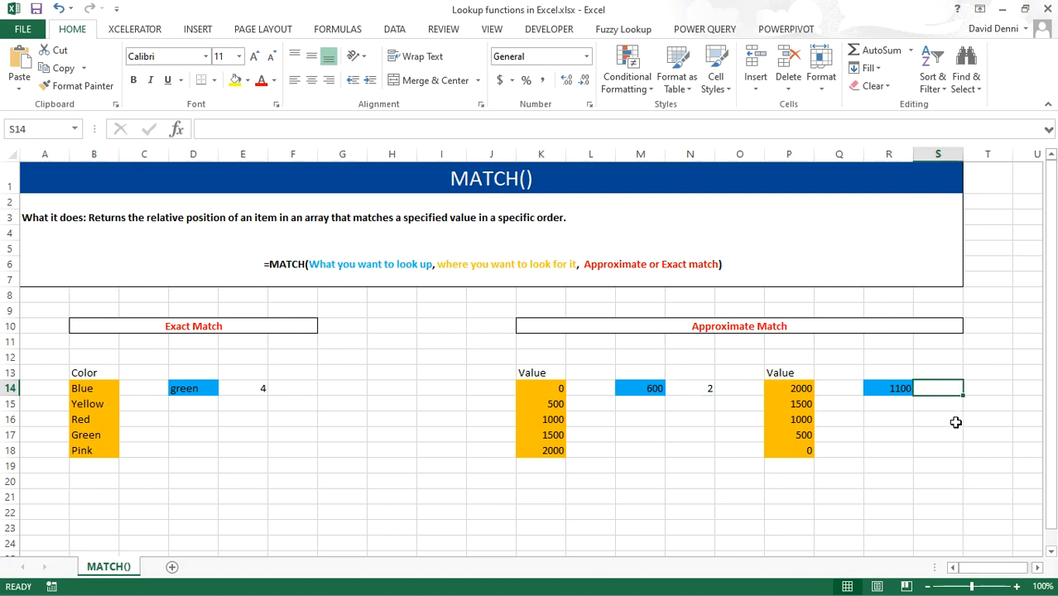
click(899, 387)
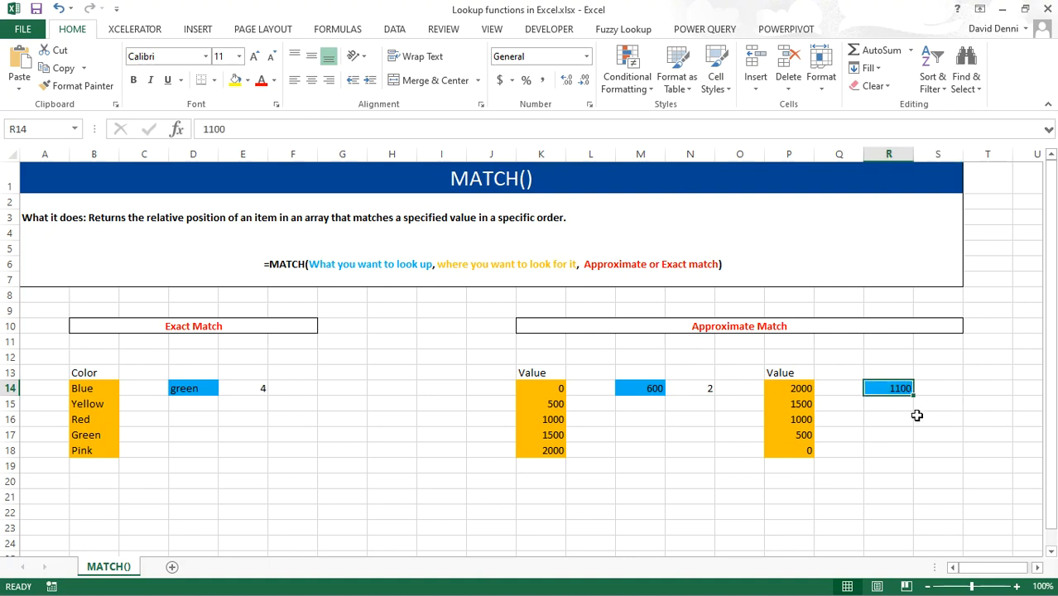
click(926, 389)
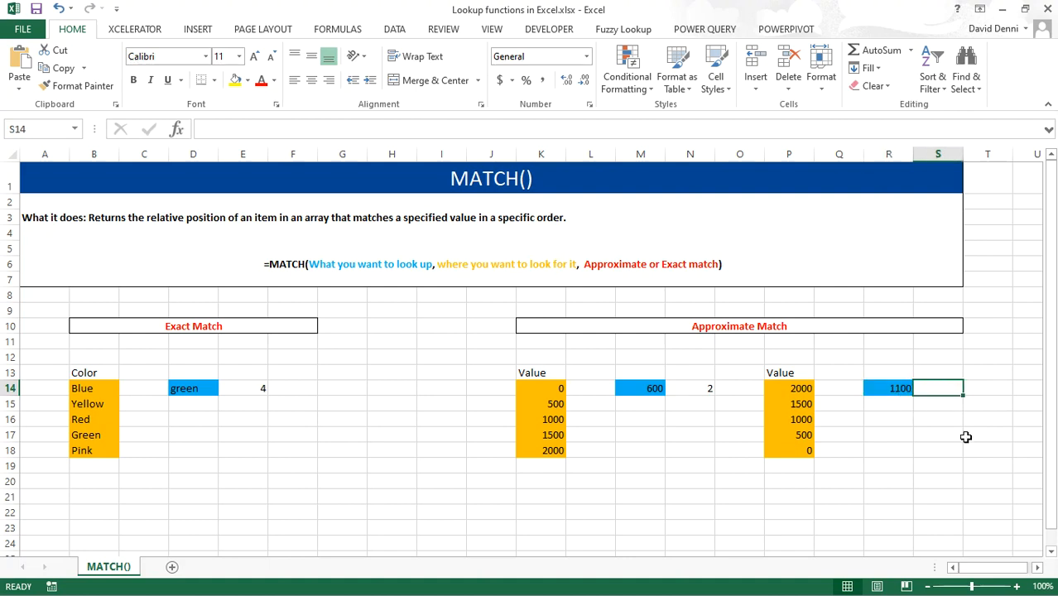
text(=mat)
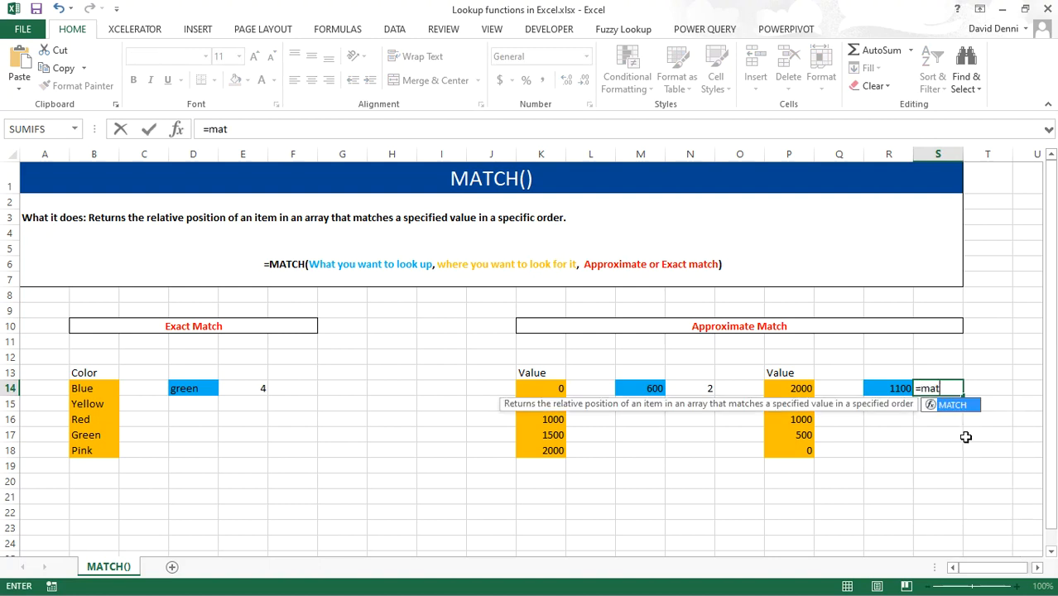
text(ch()
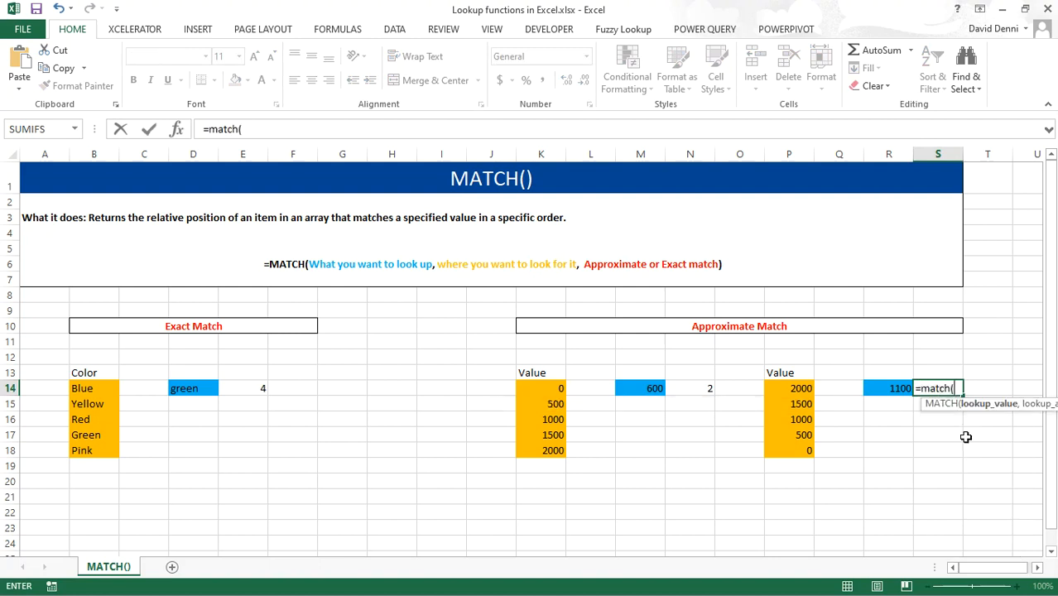
click(875, 388)
text(,)
drag(793, 390, 791, 445)
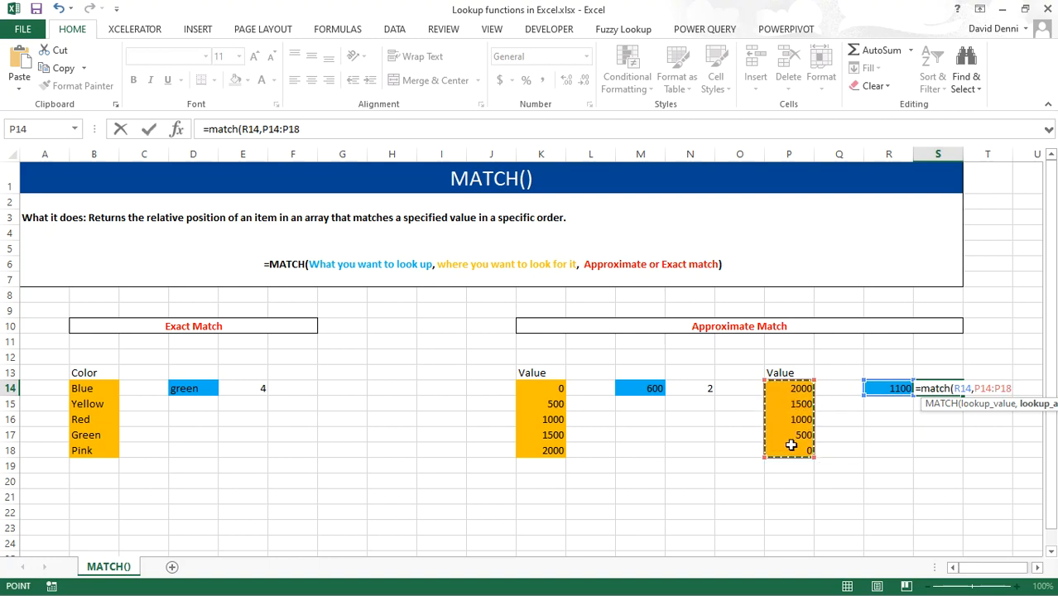
text(,)
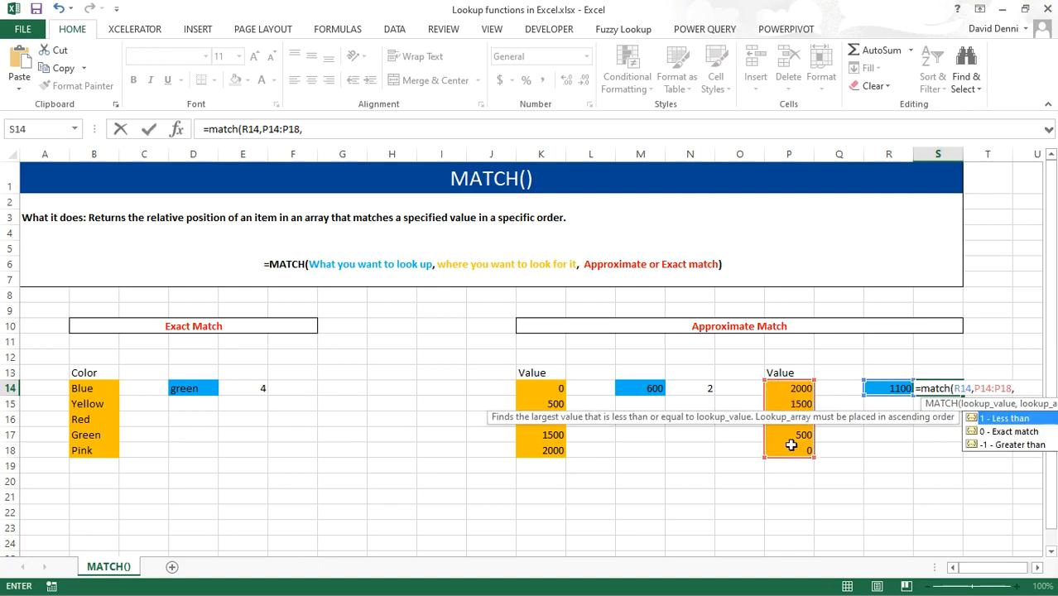
text(-1))
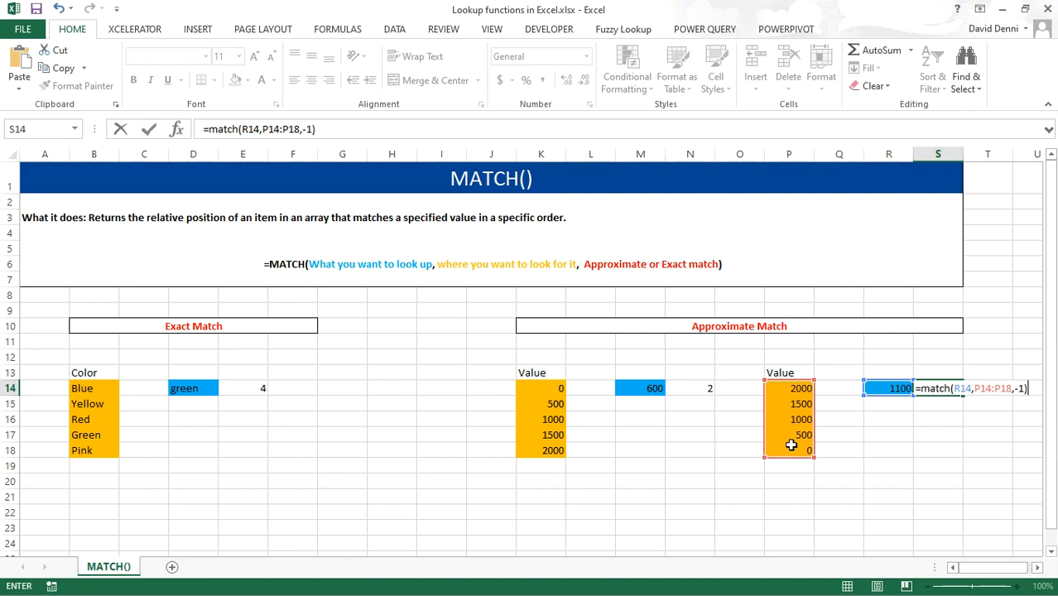
key(Return)
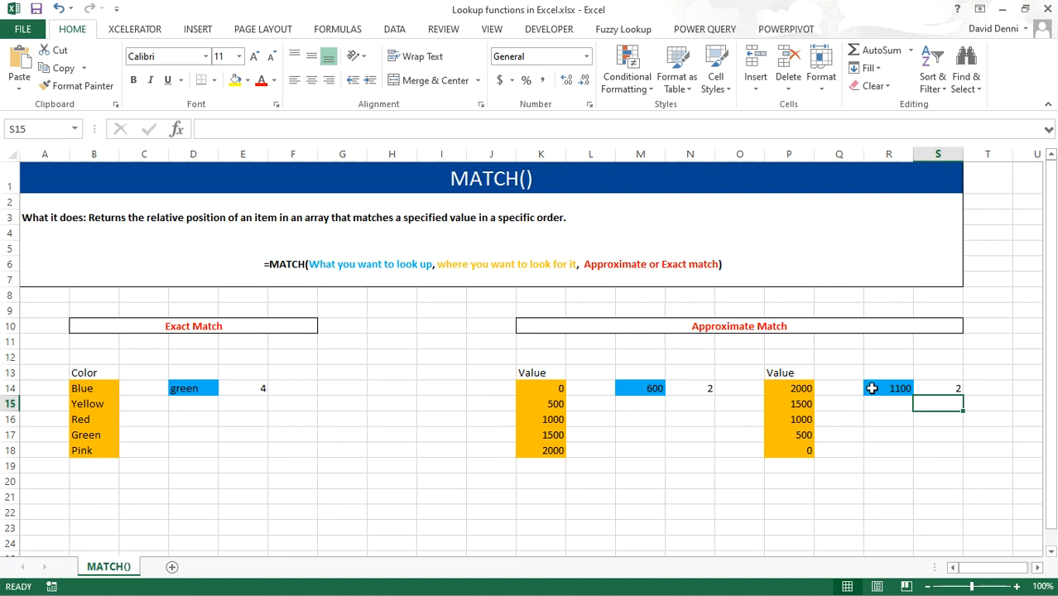
Examine the descending values in P14:P16 around the lookup value and compare them with the formula result in S14.
click(793, 420)
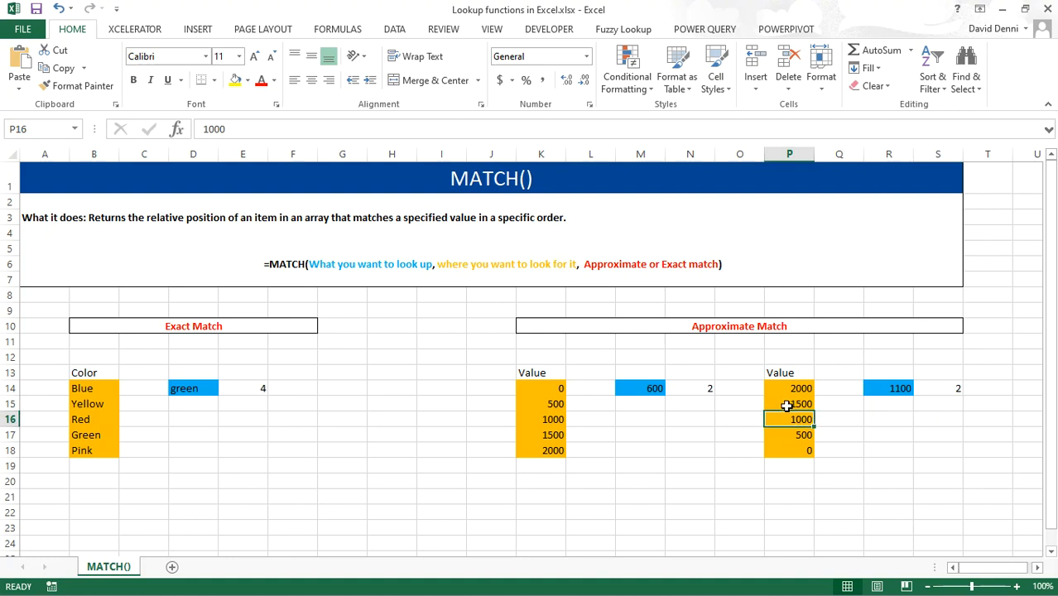
click(786, 405)
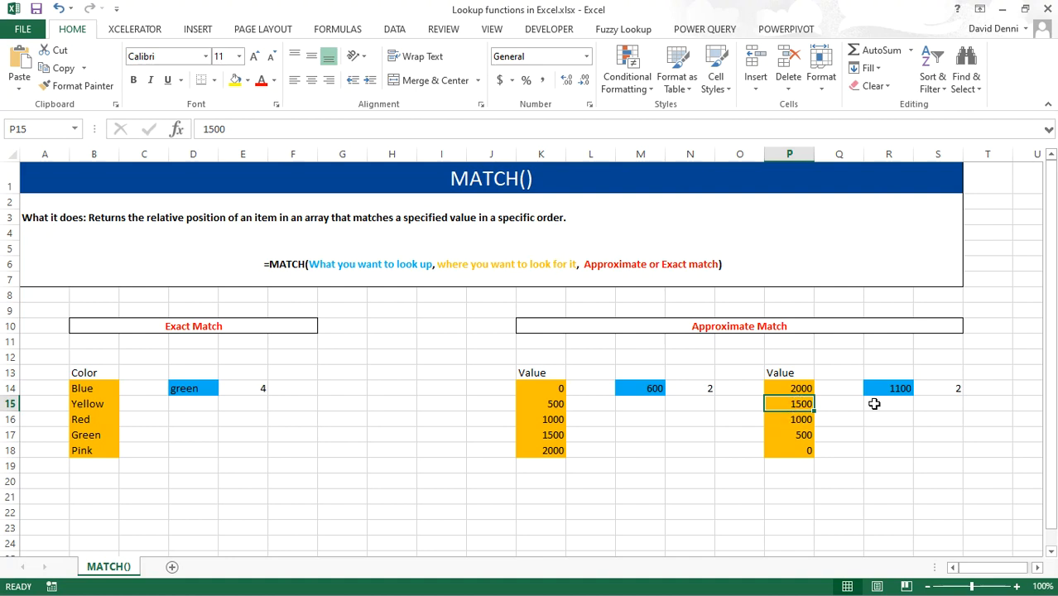
click(800, 391)
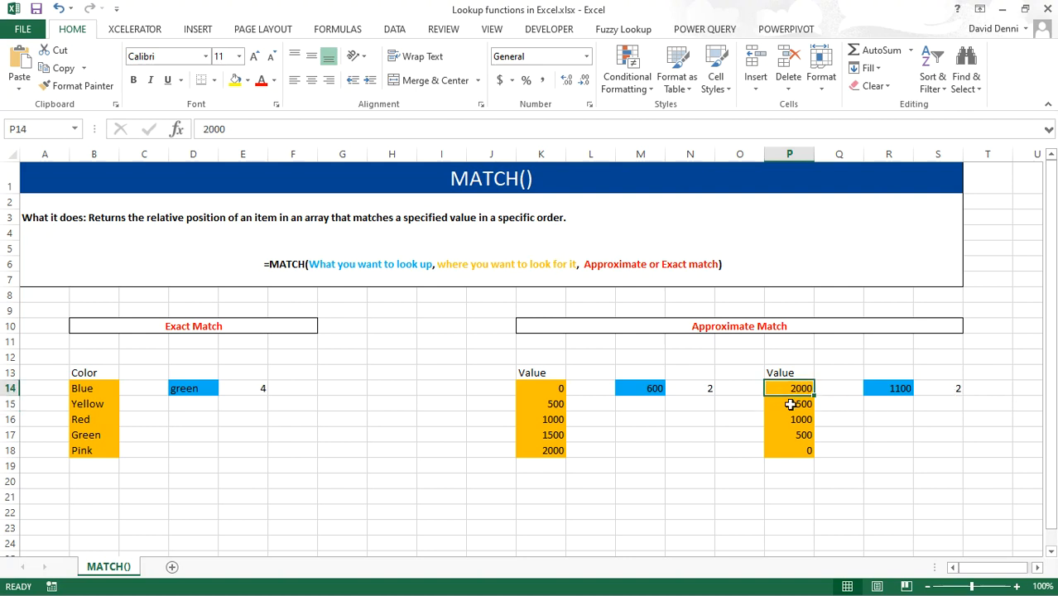
click(791, 404)
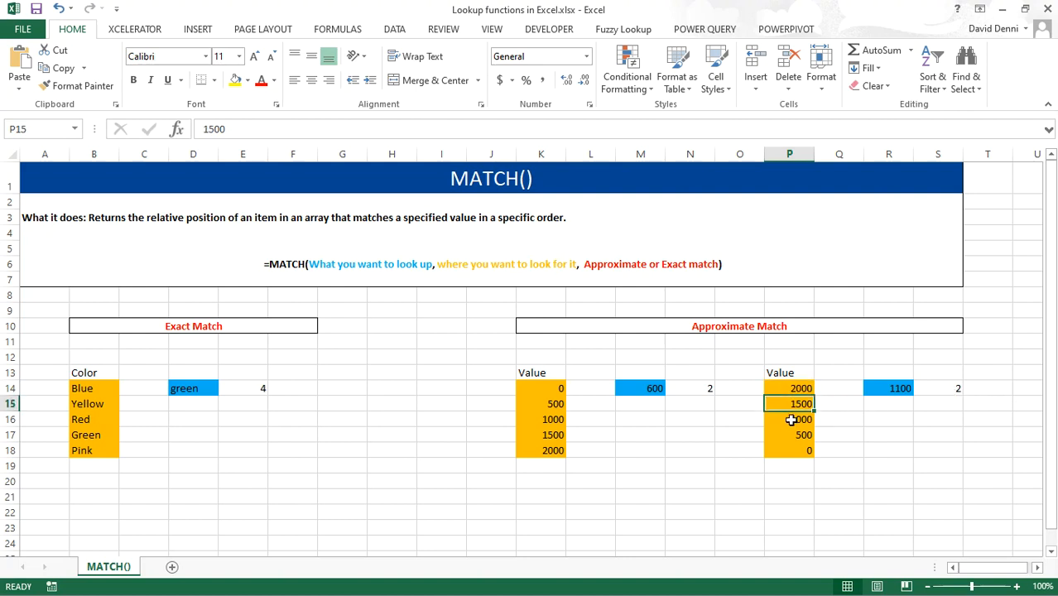
click(791, 419)
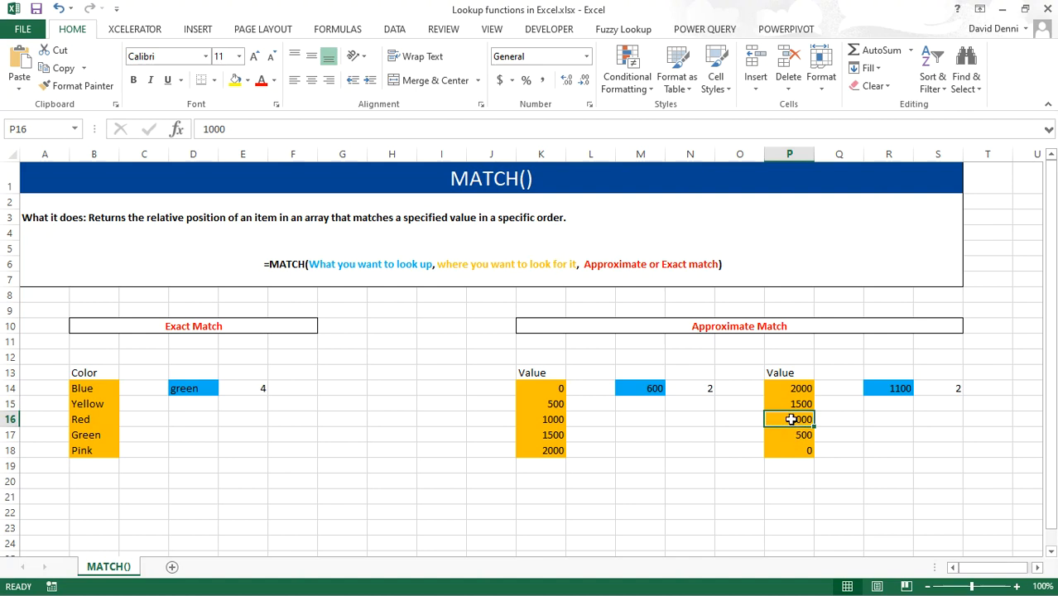
click(932, 388)
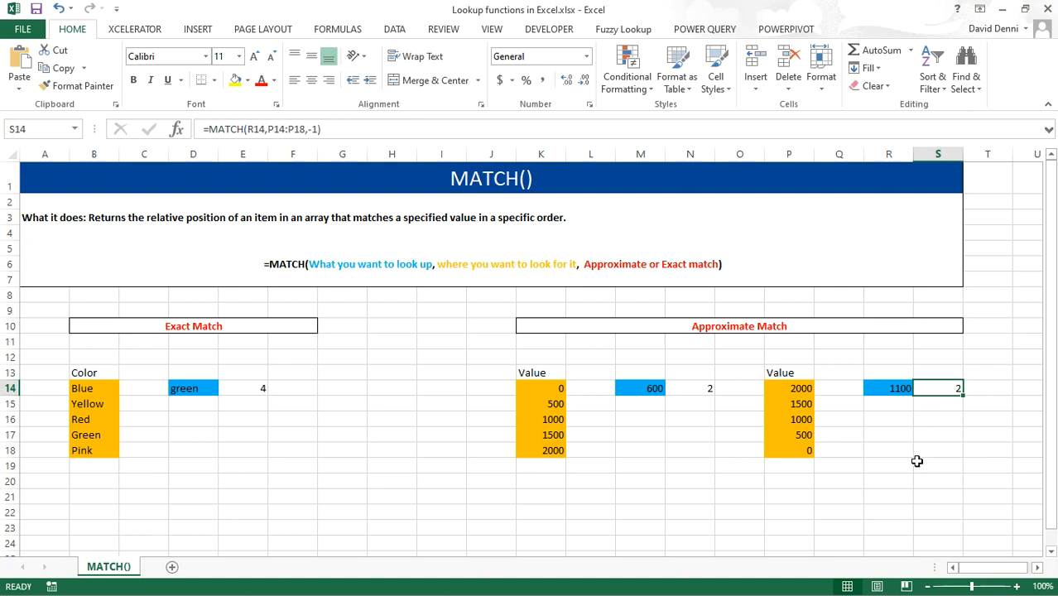
Set the lookup value in R14 to 300 and check it against the descending values in P17 and P18.
key(Left)
text(300)
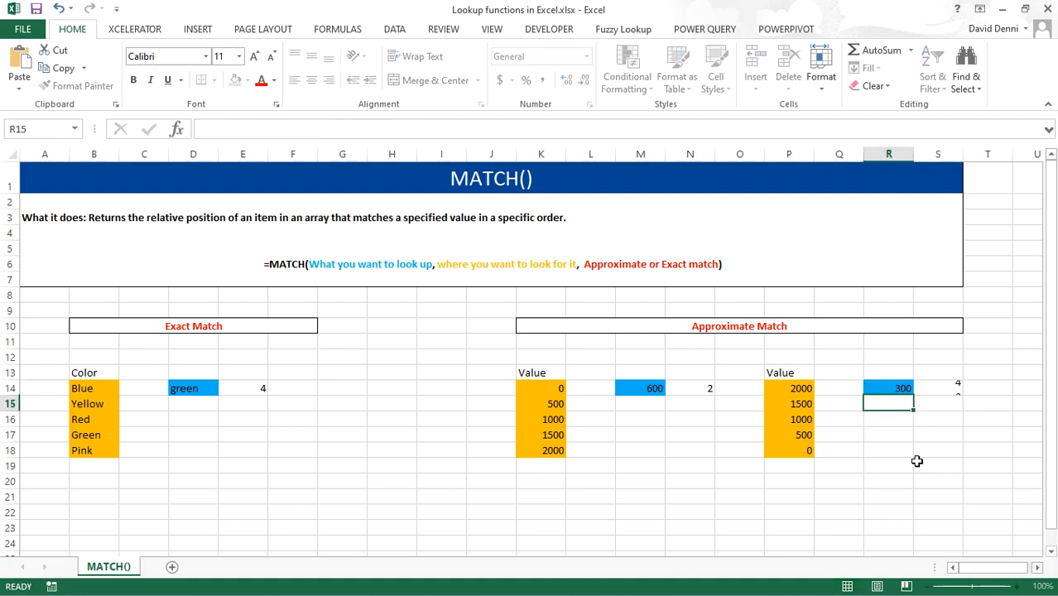
key(Return)
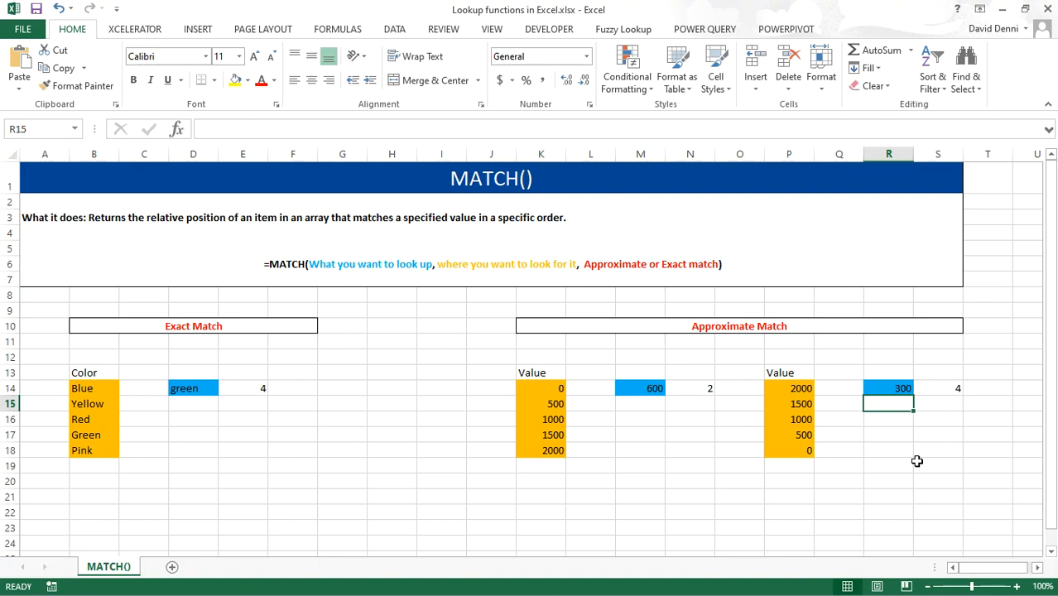
click(793, 436)
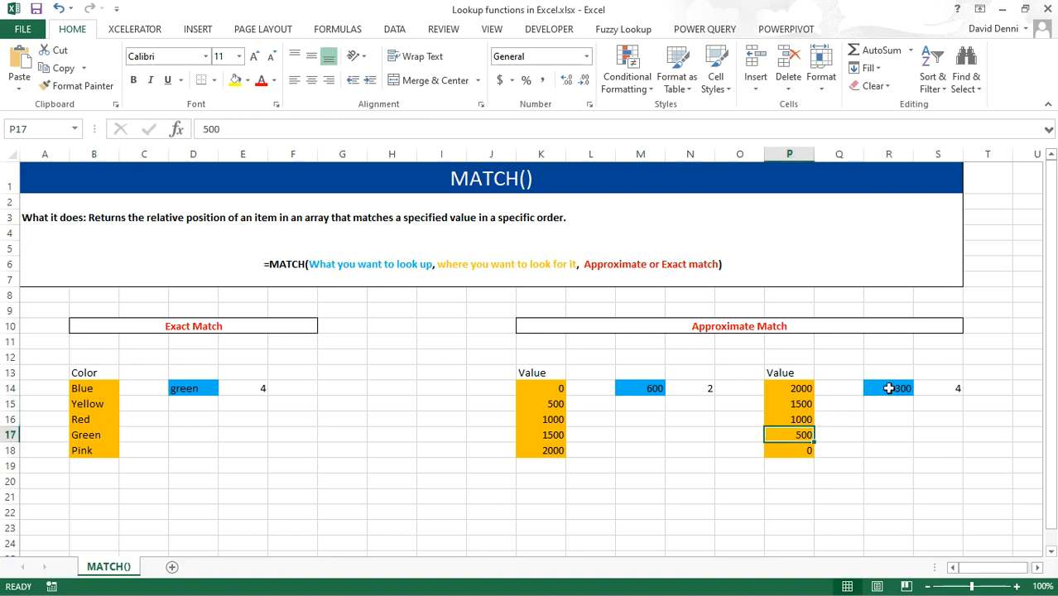
click(788, 450)
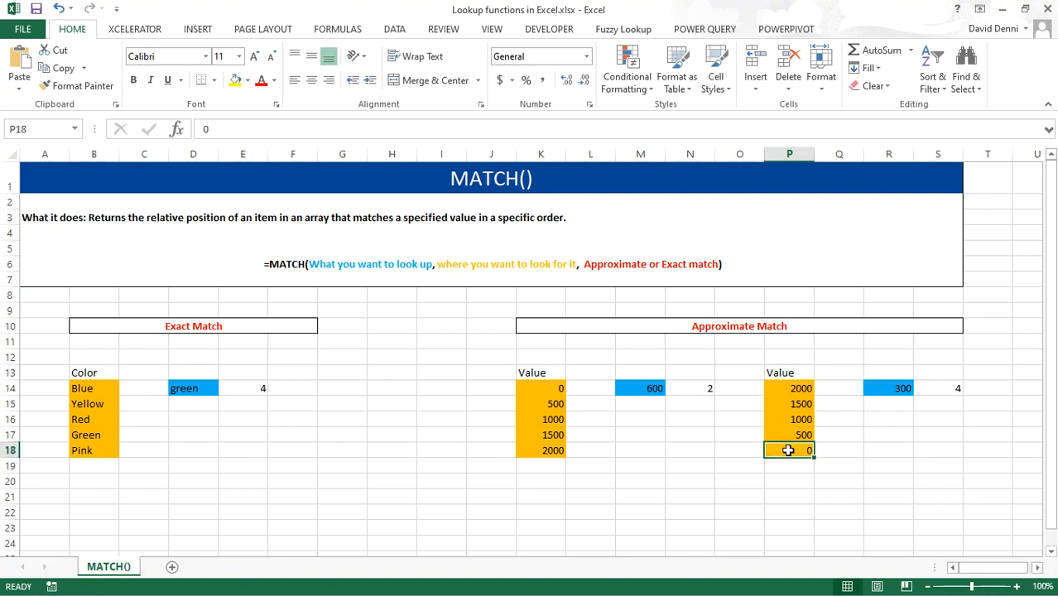